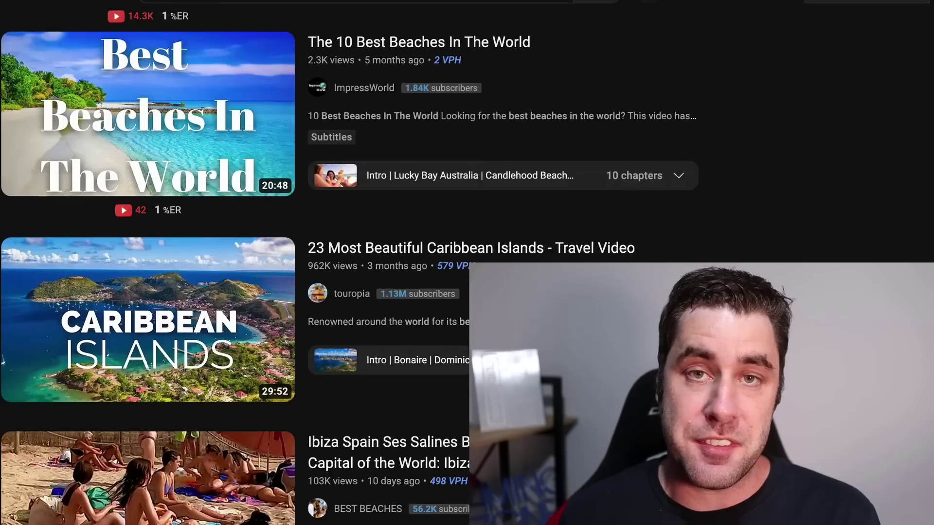
Step: Scroll through the YouTube beach results and the ChatGPT beach list to review them
scroll(351, 263, down, 10)
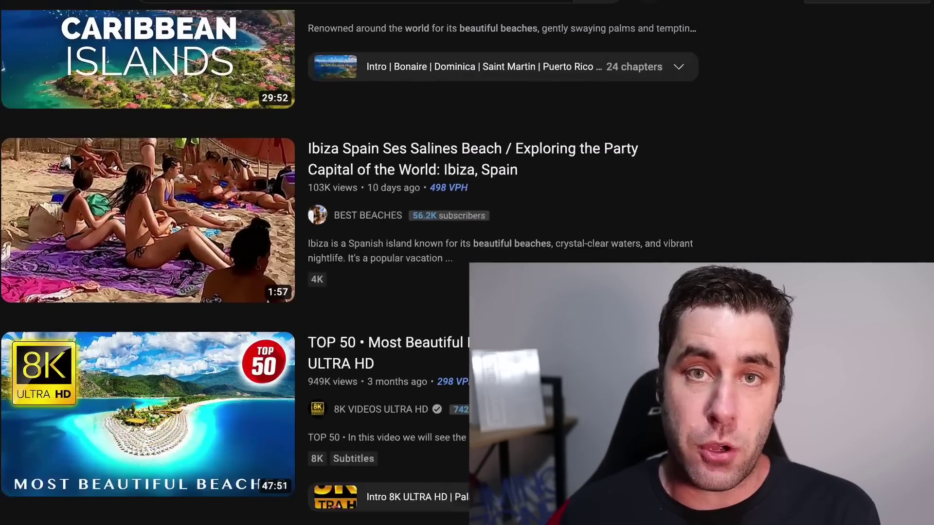
scroll(346, 263, down, 5)
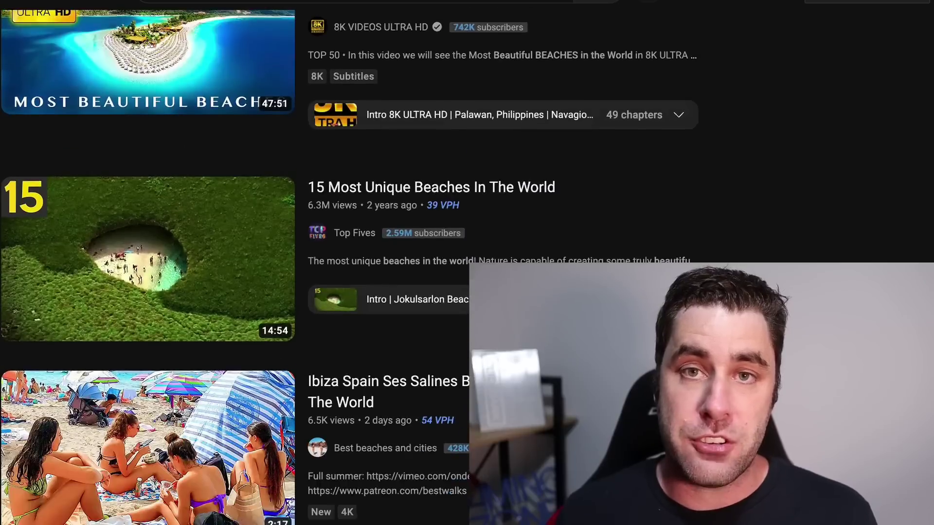
scroll(350, 262, up, 10)
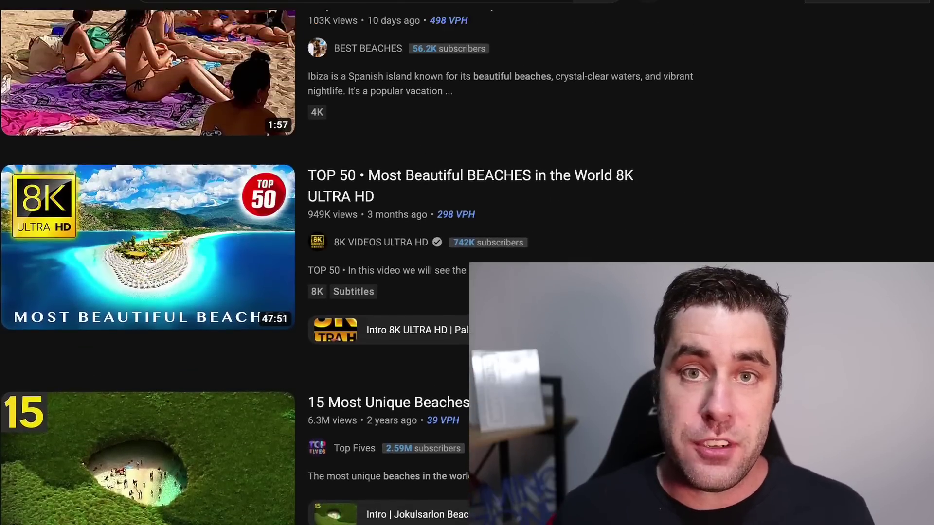
scroll(350, 262, up, 9)
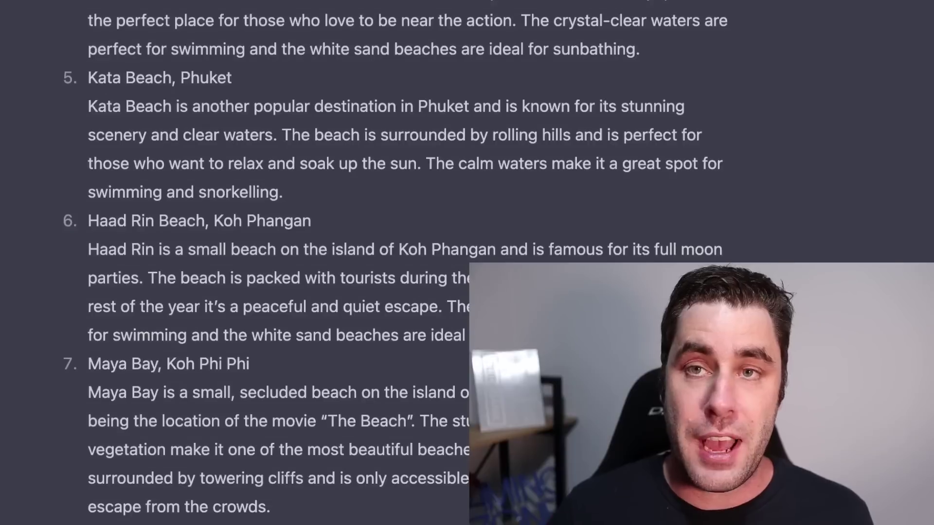
scroll(395, 262, down, 1)
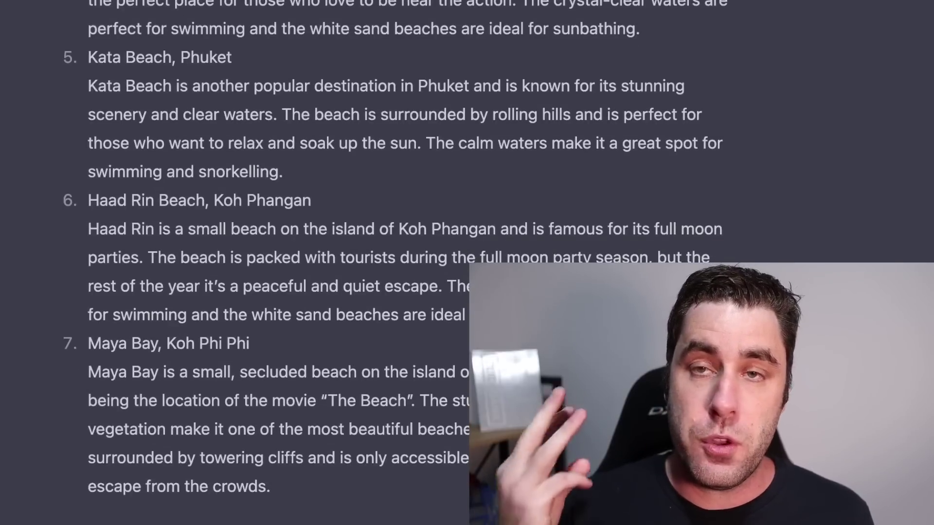
scroll(395, 262, down, 1)
scroll(395, 262, down, 1)
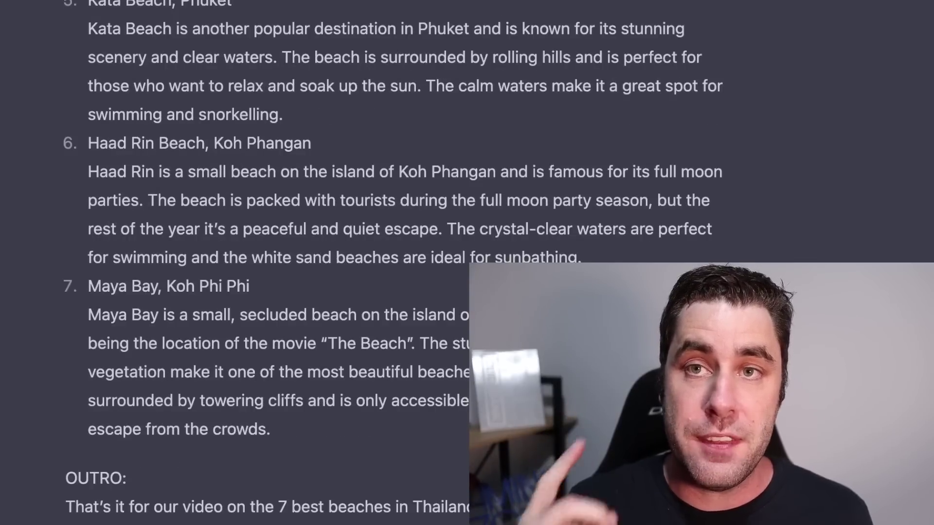
scroll(396, 263, down, 1)
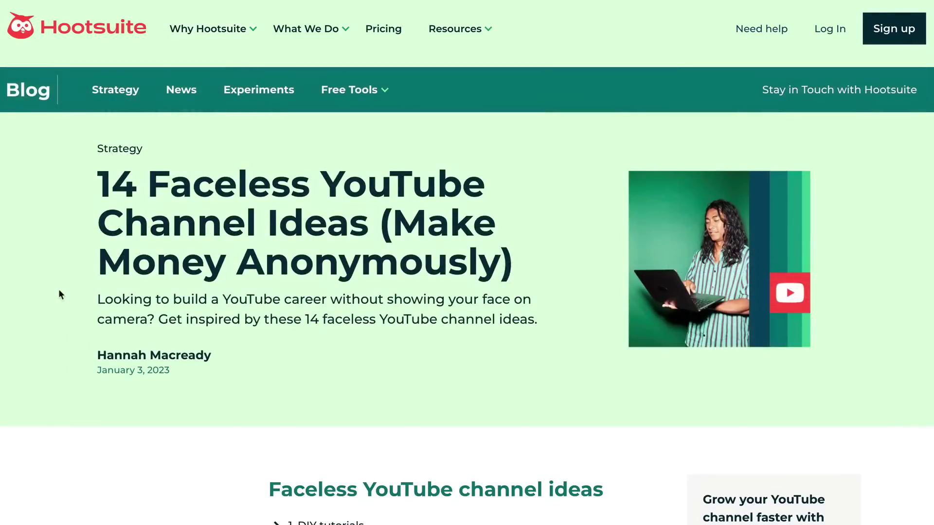
Step: Scroll through the Hootsuite faceless-channel ideas article down to the Music channels section
scroll(61, 272, down, 5)
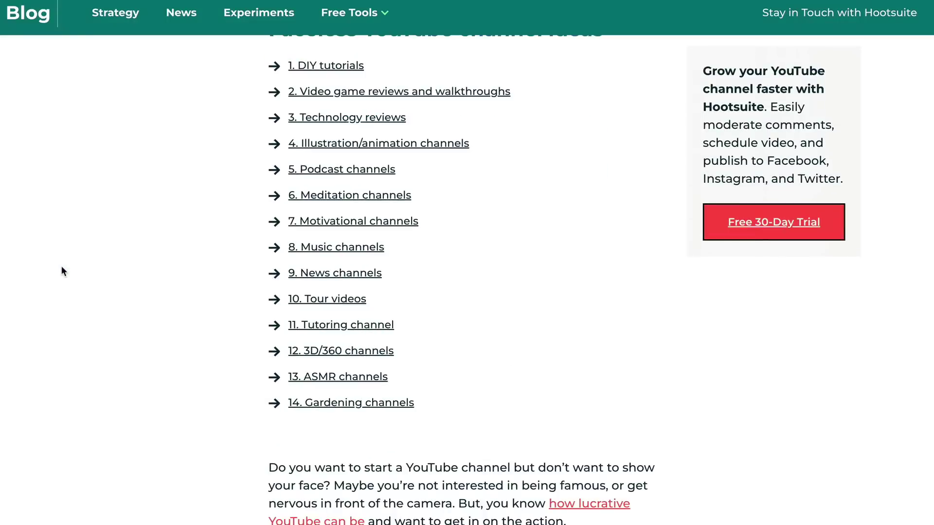
scroll(69, 257, down, 15)
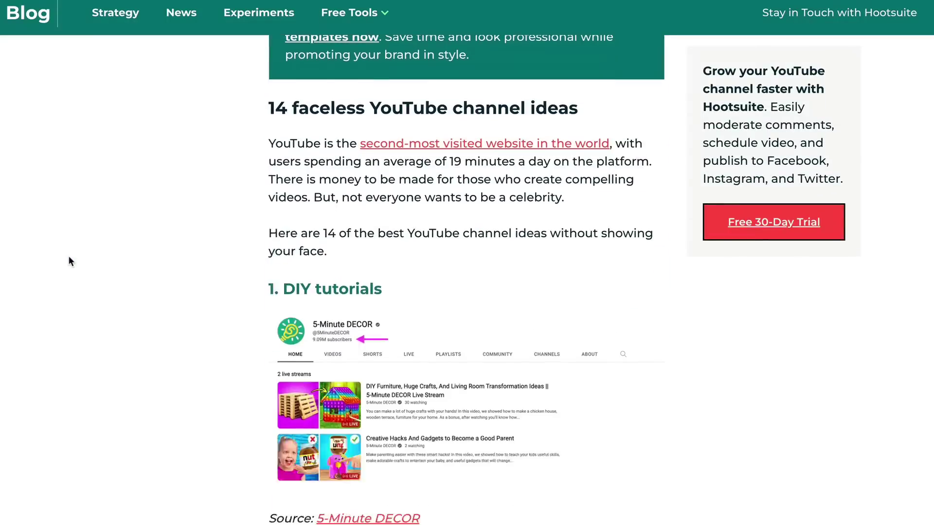
scroll(69, 261, down, 14)
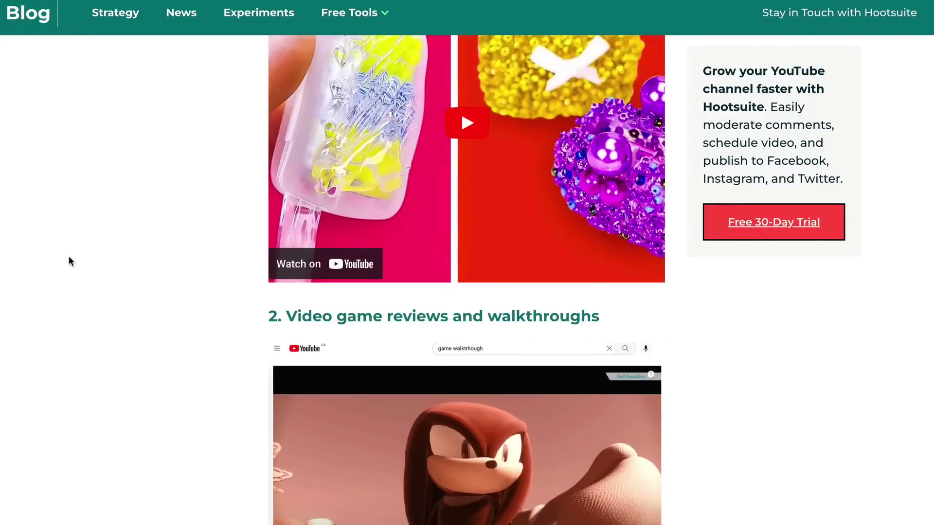
scroll(69, 257, down, 18)
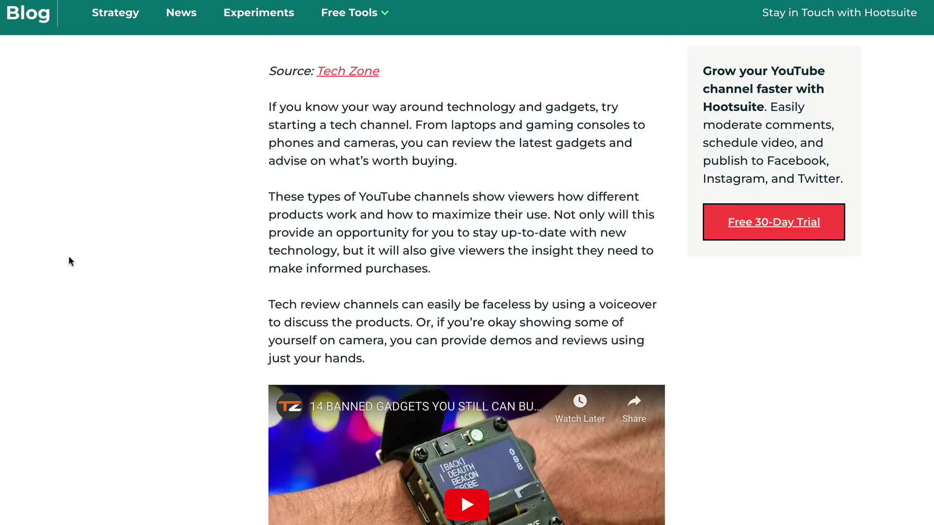
scroll(69, 261, down, 16)
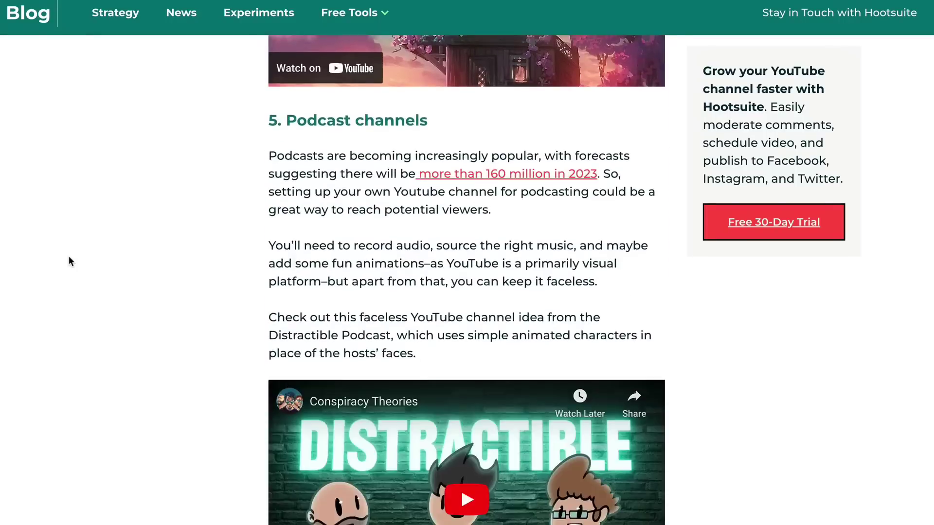
scroll(69, 261, up, 5)
scroll(68, 262, down, 15)
scroll(491, 263, down, 16)
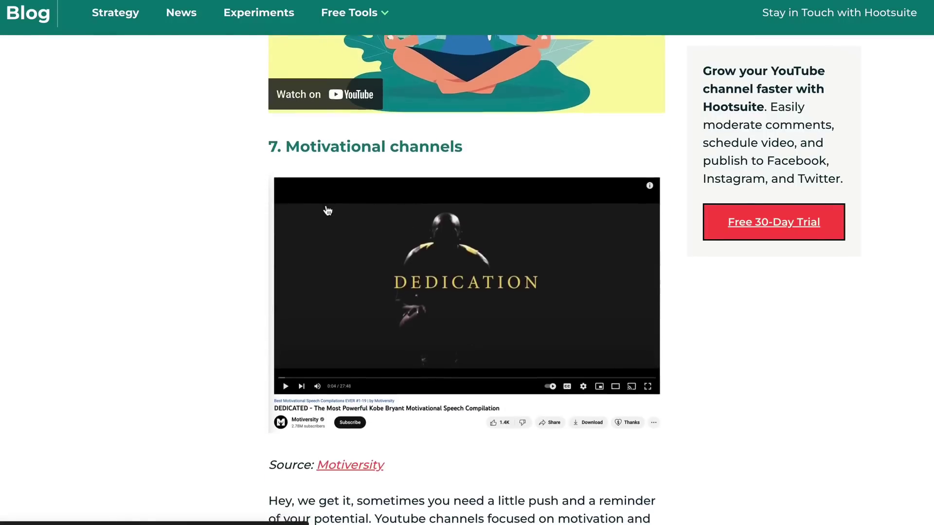
scroll(291, 214, down, 13)
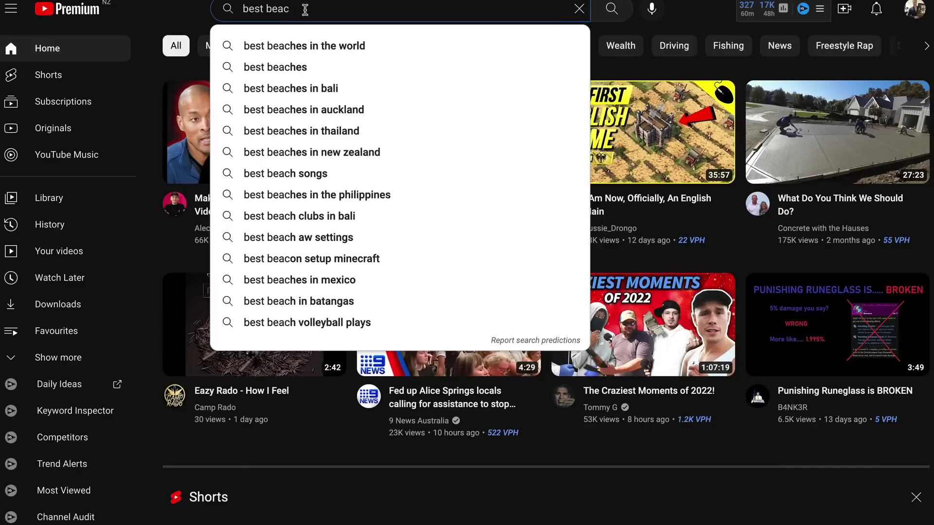
Step: Search YouTube for 'best beaches in the world' and open the 10 Most Beautiful Beaches in the World video
text(h)
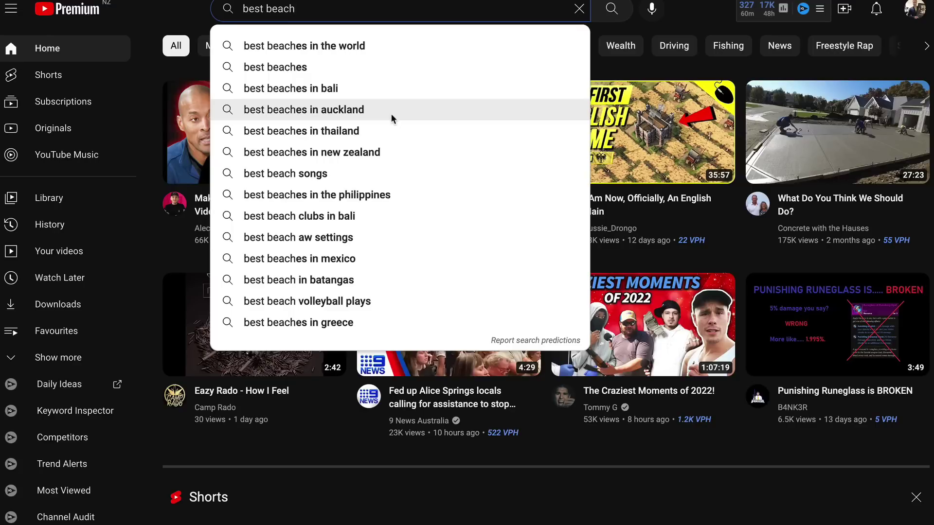
click(389, 49)
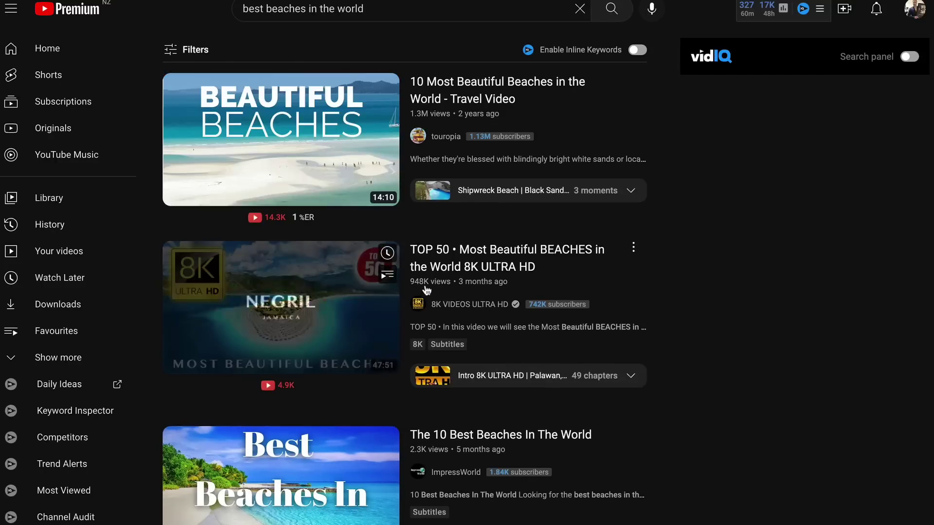
scroll(381, 331, down, 5)
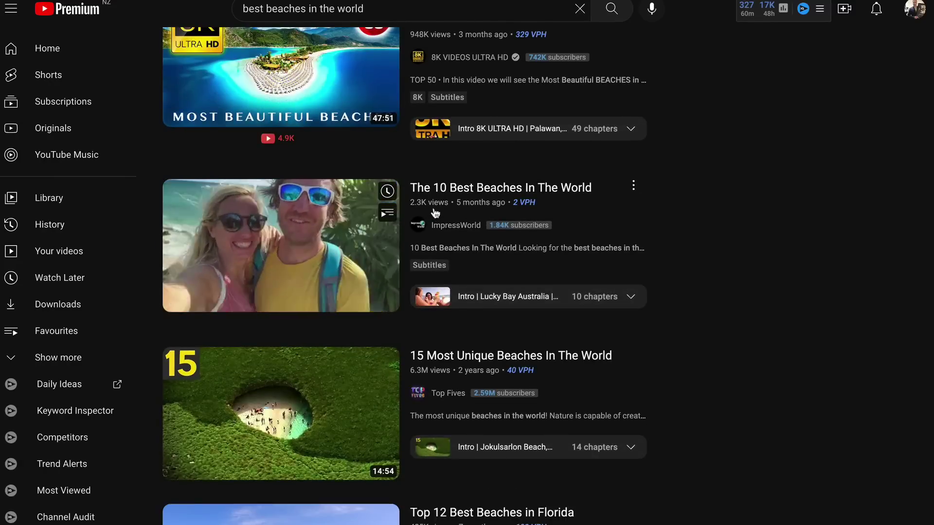
scroll(428, 211, down, 4)
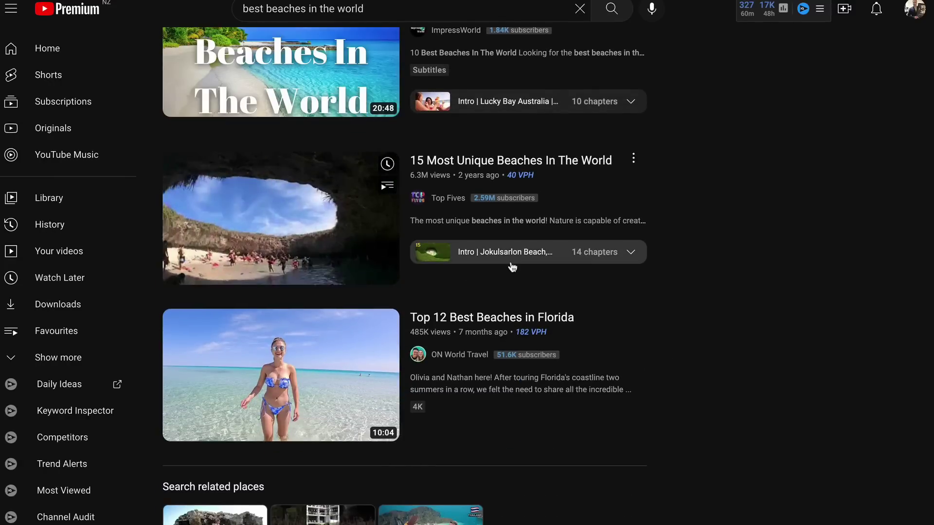
scroll(512, 267, down, 10)
scroll(512, 267, down, 6)
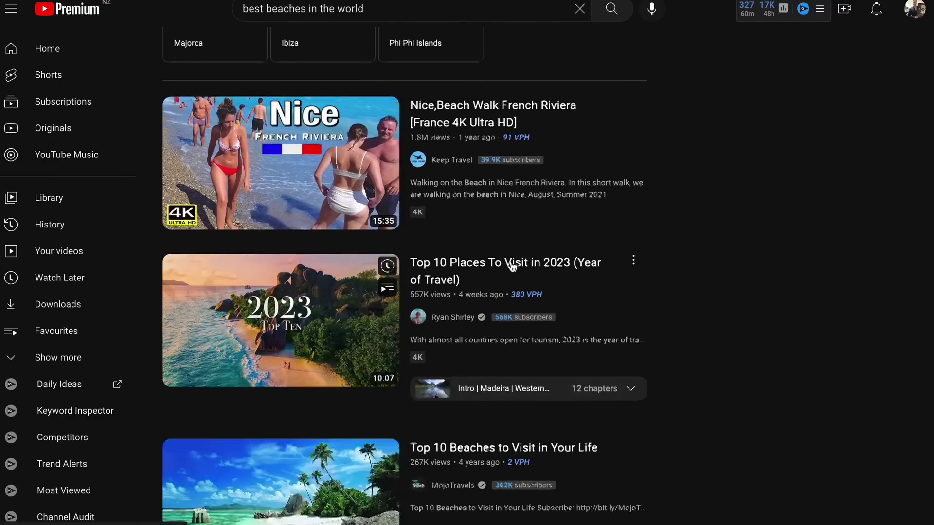
scroll(511, 266, up, 14)
scroll(512, 266, up, 7)
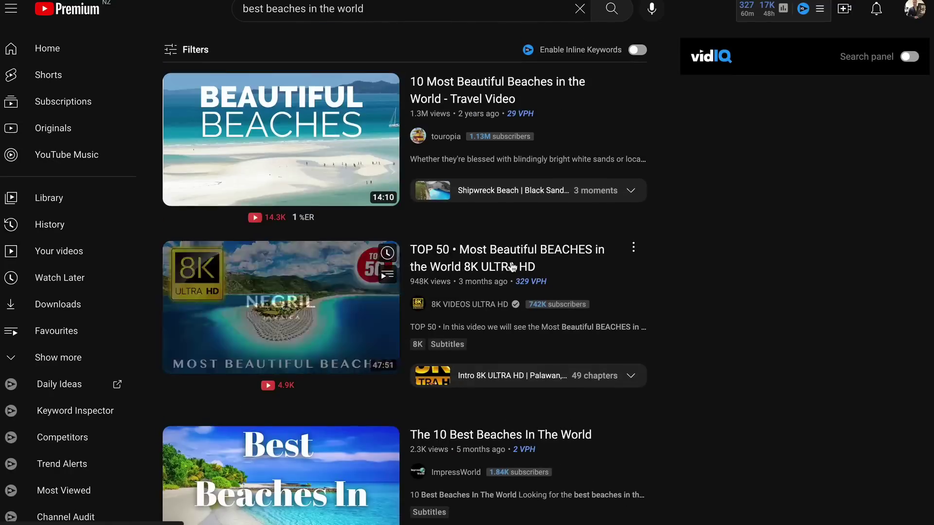
click(440, 99)
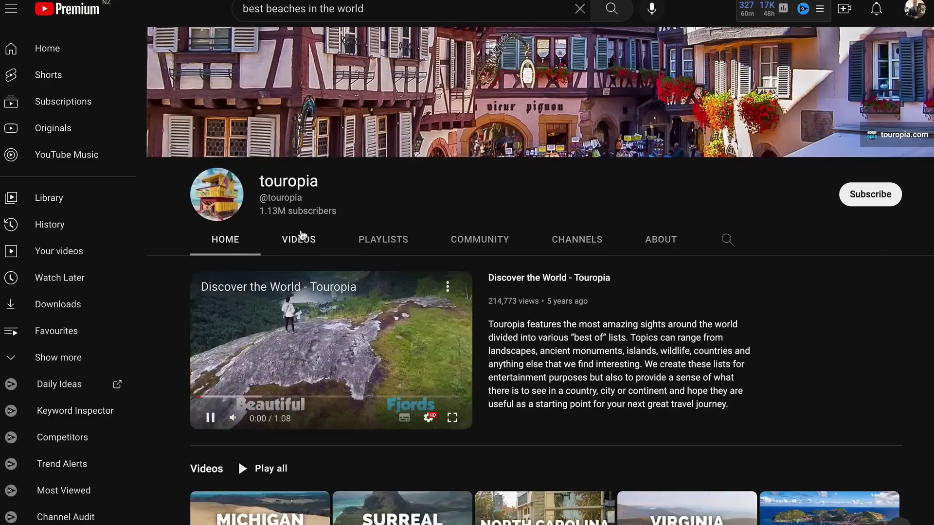
Step: View touropia's uploads, then highlight the +20K last-30-days subscriber gain on Social Blade
click(299, 238)
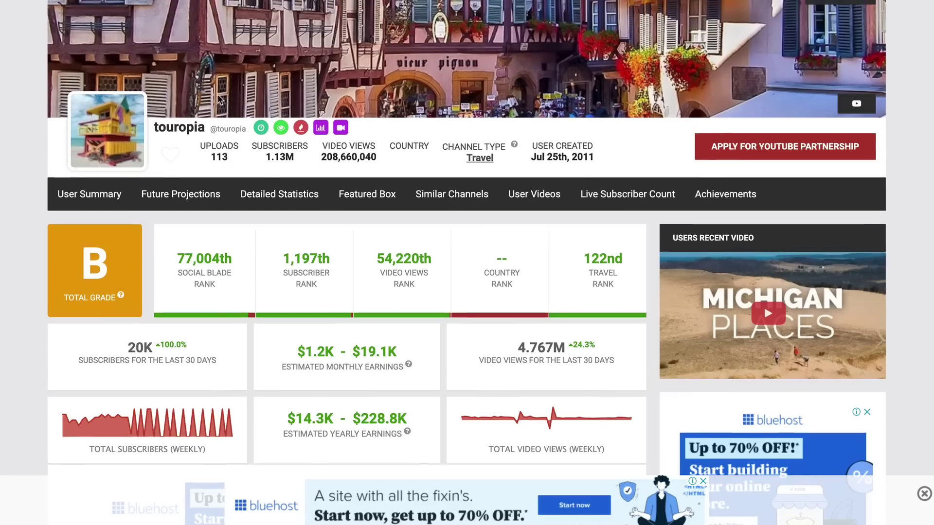
scroll(60, 81, up, 2)
scroll(59, 80, down, 4)
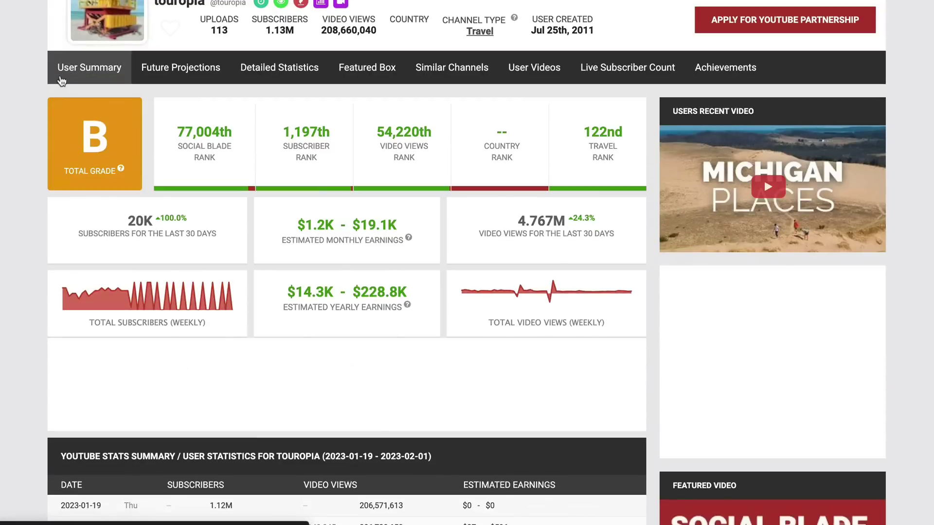
scroll(279, 152, down, 1)
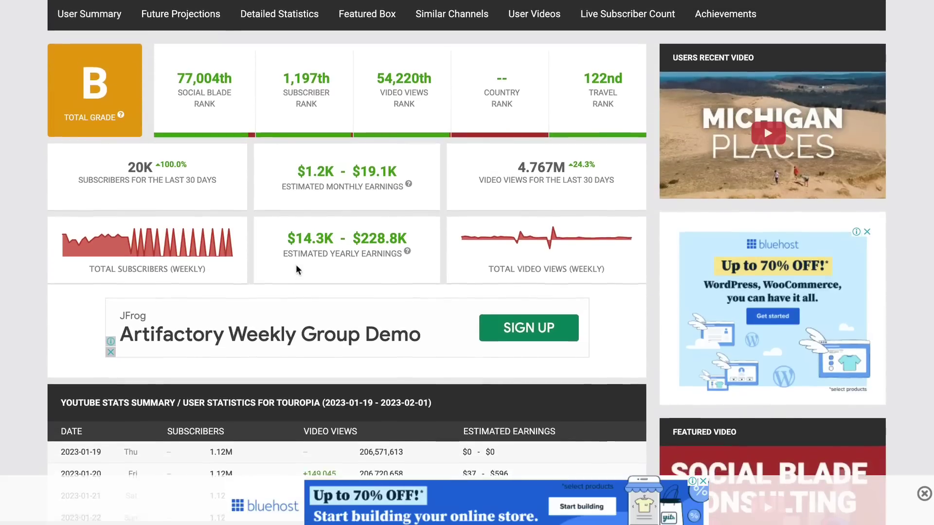
scroll(299, 270, down, 1)
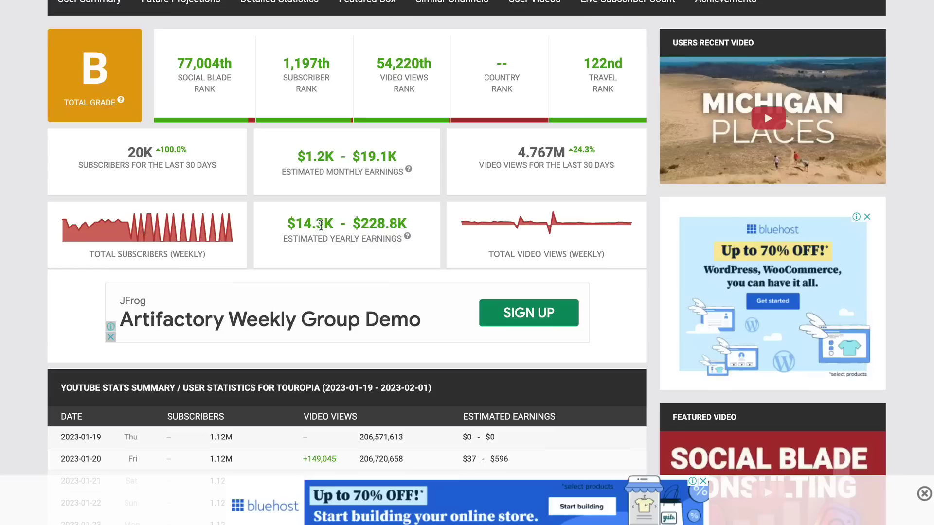
scroll(321, 226, down, 7)
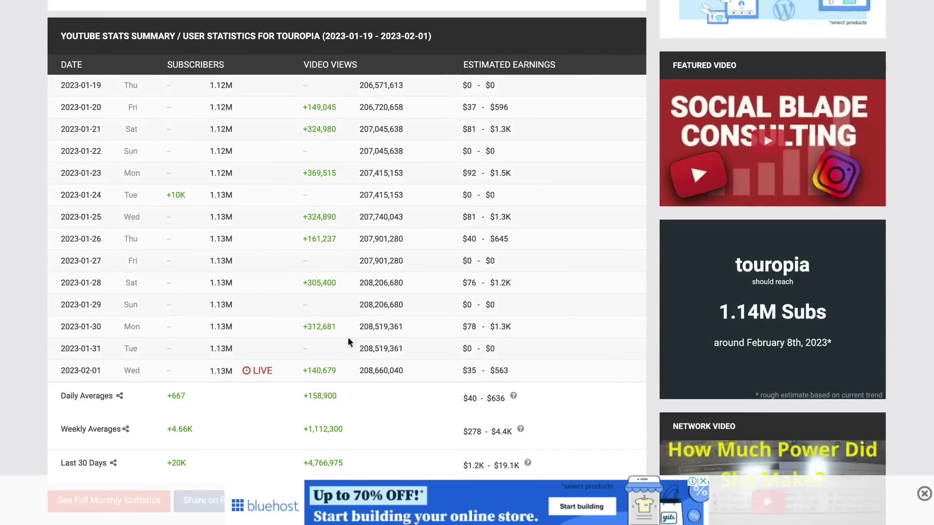
scroll(335, 262, down, 2)
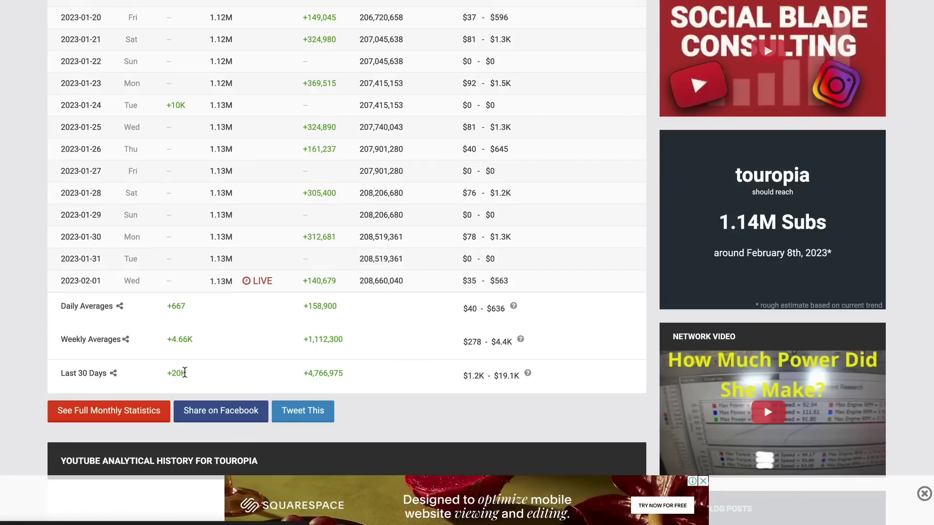
drag(187, 373, 168, 372)
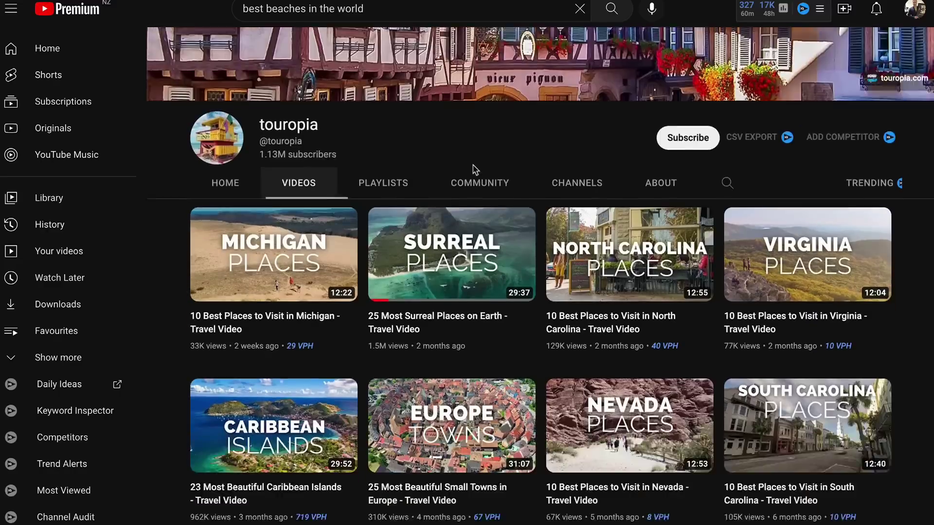
scroll(473, 170, down, 3)
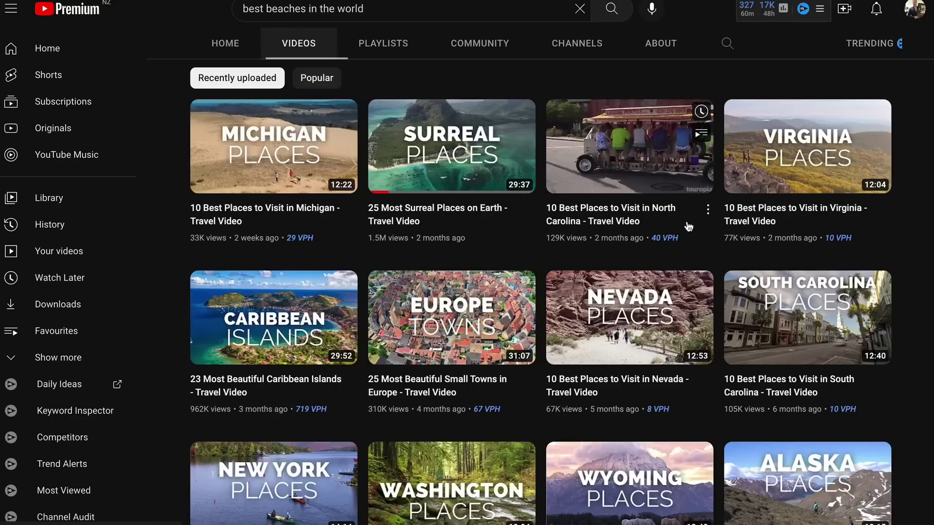
scroll(687, 225, down, 2)
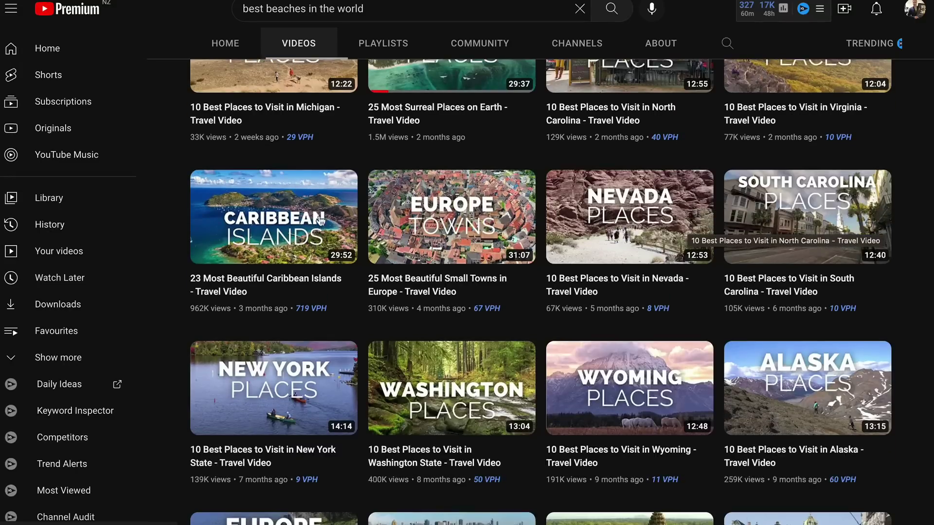
scroll(309, 216, down, 2)
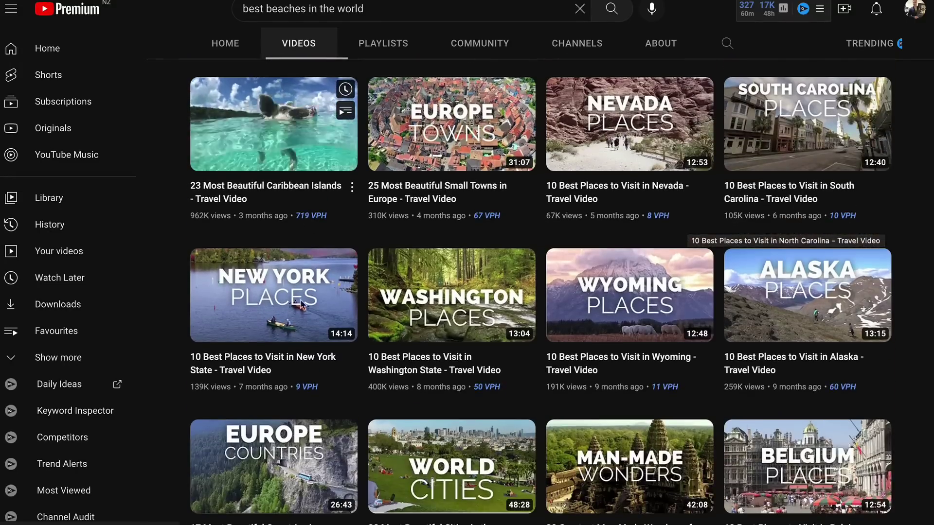
scroll(264, 325, down, 5)
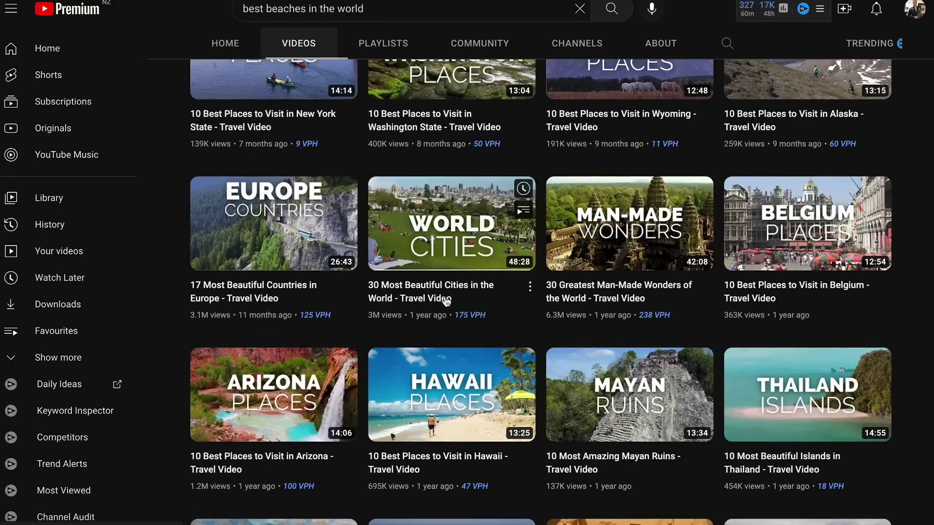
scroll(446, 301, down, 8)
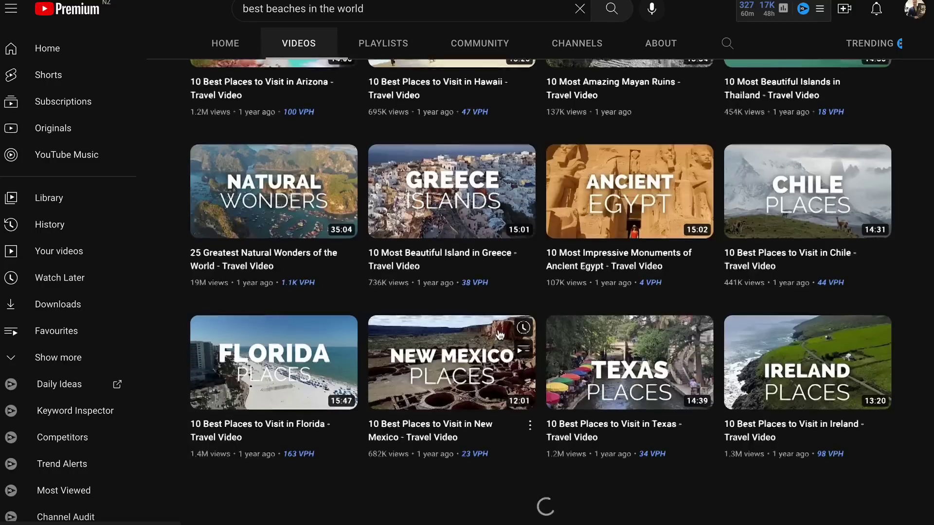
scroll(501, 316, up, 10)
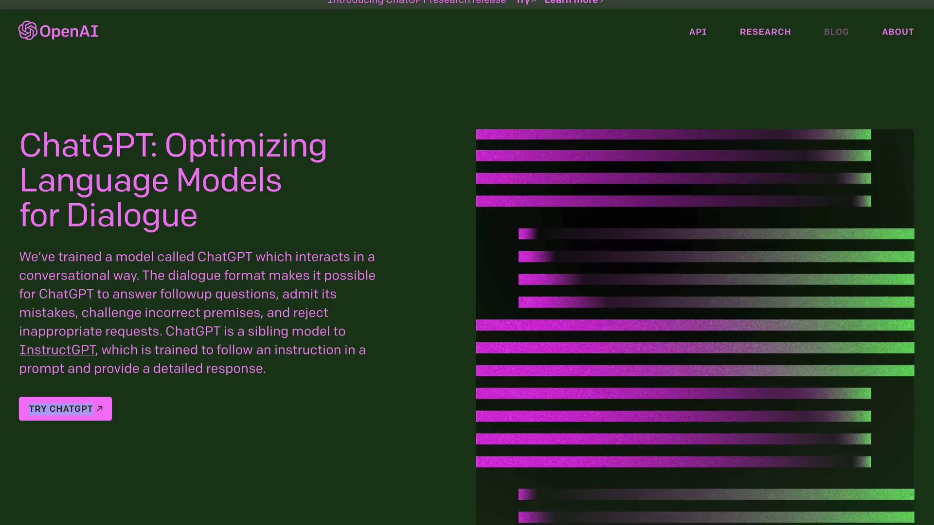
Step: Launch ChatGPT from the OpenAI blog page via TRY CHATGPT
click(57, 413)
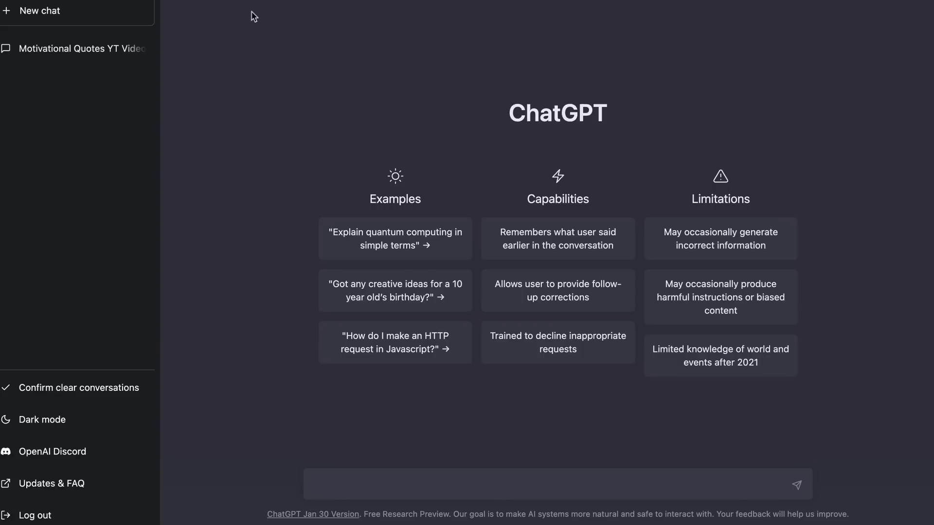
Step: Paste the 8-minute '7 best beaches in Thailand' script request and send it
text(Write me an 8 minute youtube video script of the "7 best beaches in Thailand")
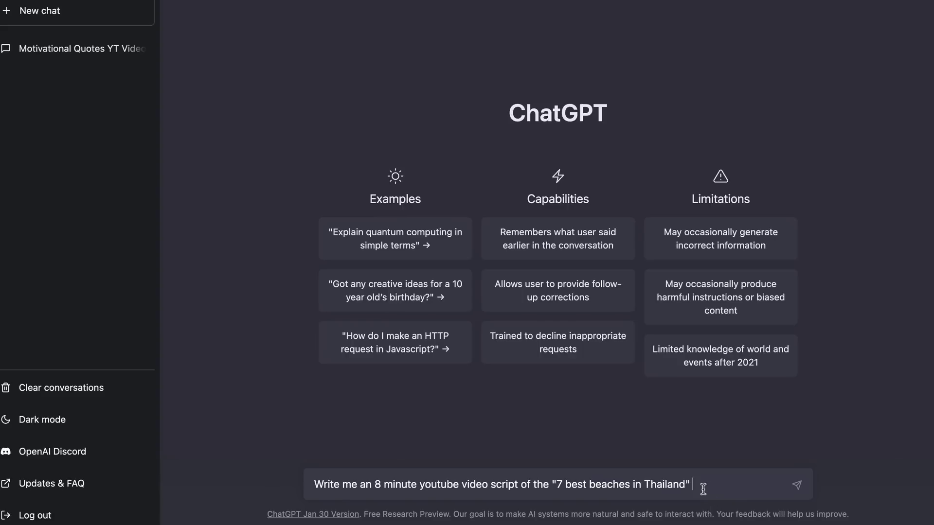
key(Return)
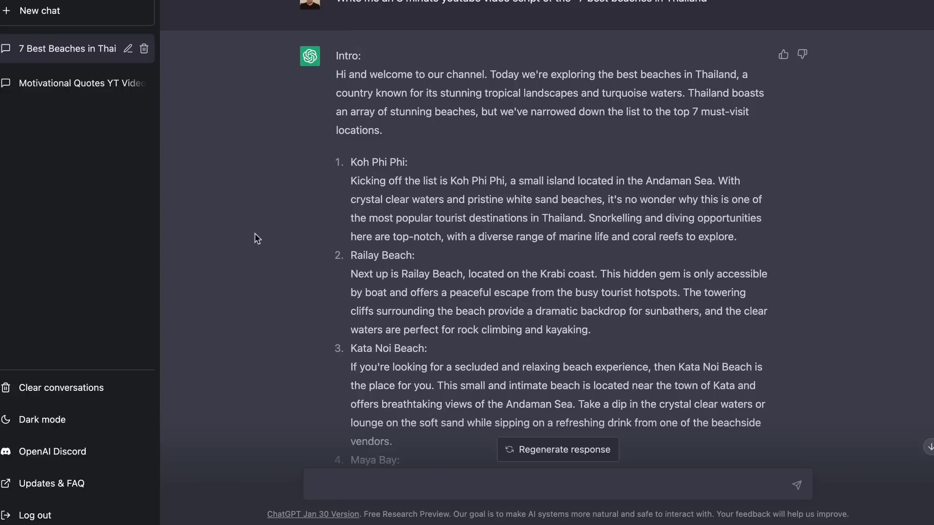
Step: Read the full seven-beach script, highlighting the Hua Hin and Conclusion passages, then return to the top
scroll(419, 182, down, 4)
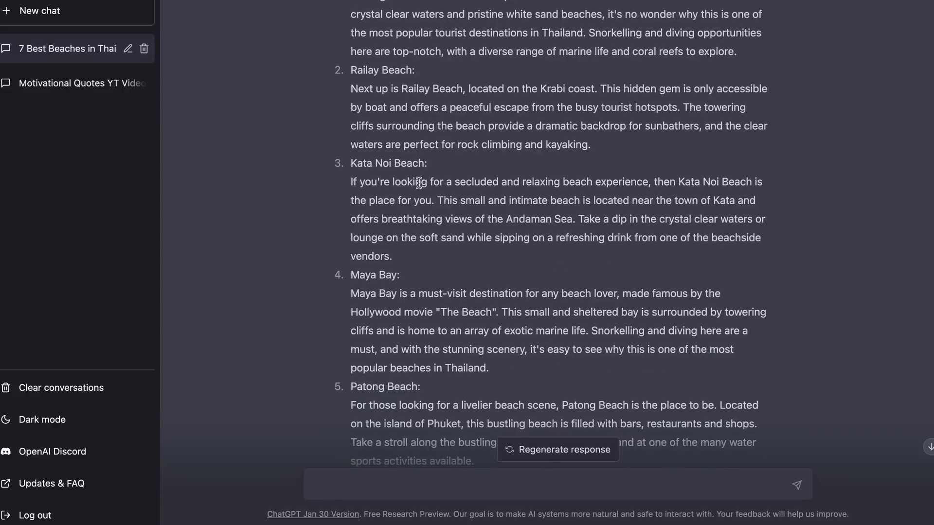
scroll(421, 182, down, 5)
scroll(462, 260, down, 1)
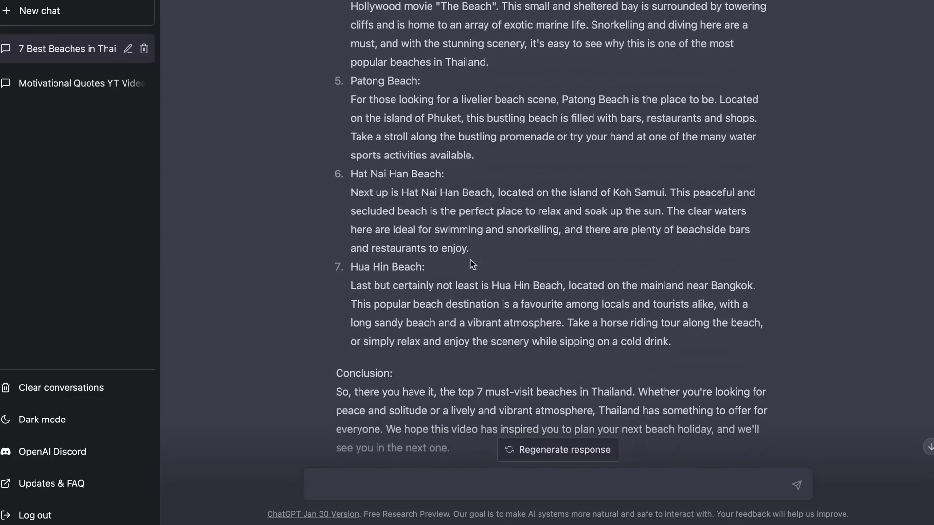
scroll(492, 261, down, 2)
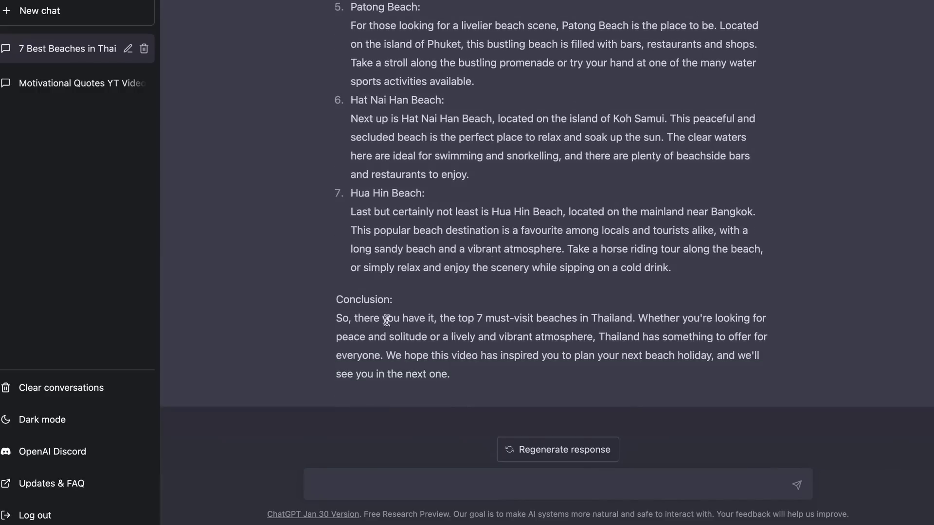
scroll(475, 316, up, 20)
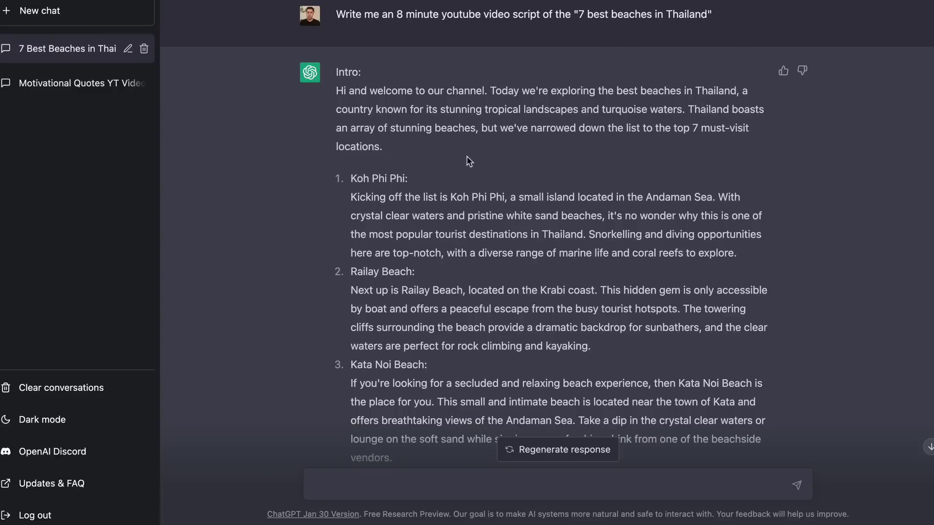
scroll(468, 161, down, 1)
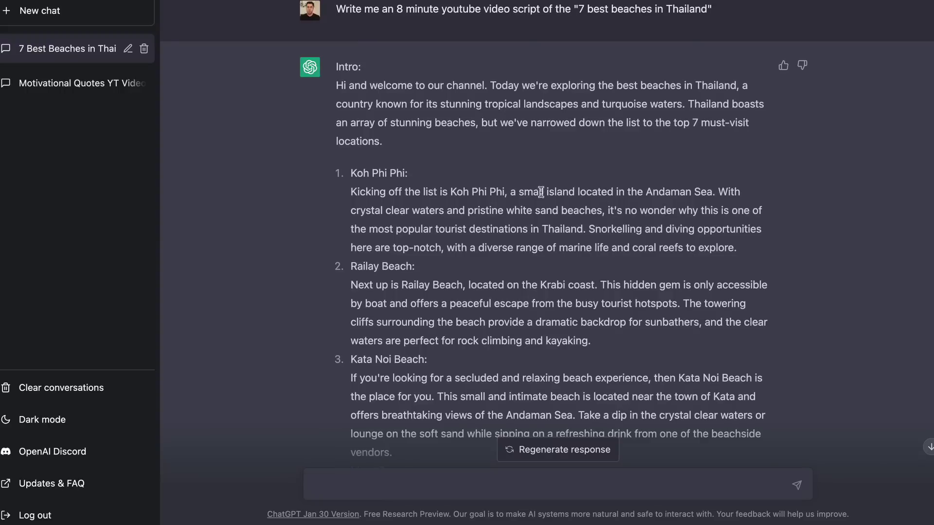
scroll(540, 192, down, 10)
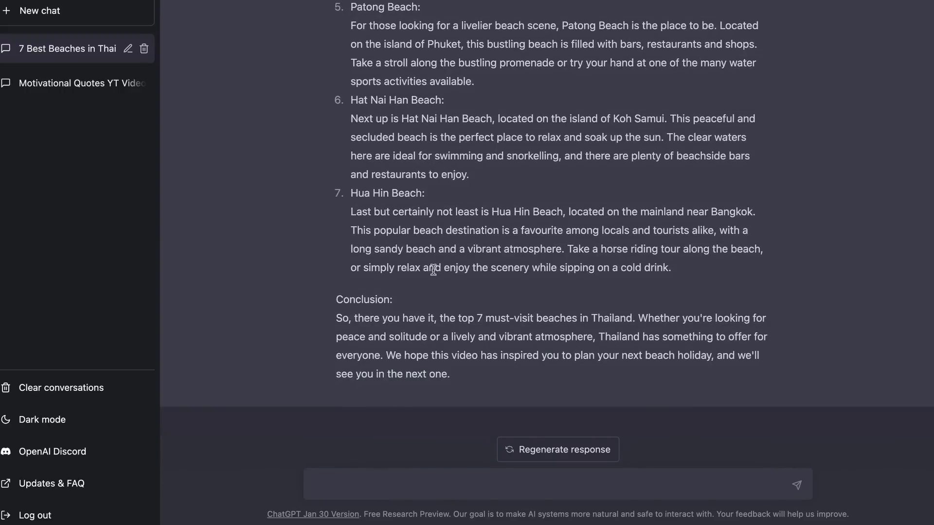
drag(460, 369, 343, 186)
click(299, 178)
scroll(480, 287, up, 7)
scroll(479, 287, up, 5)
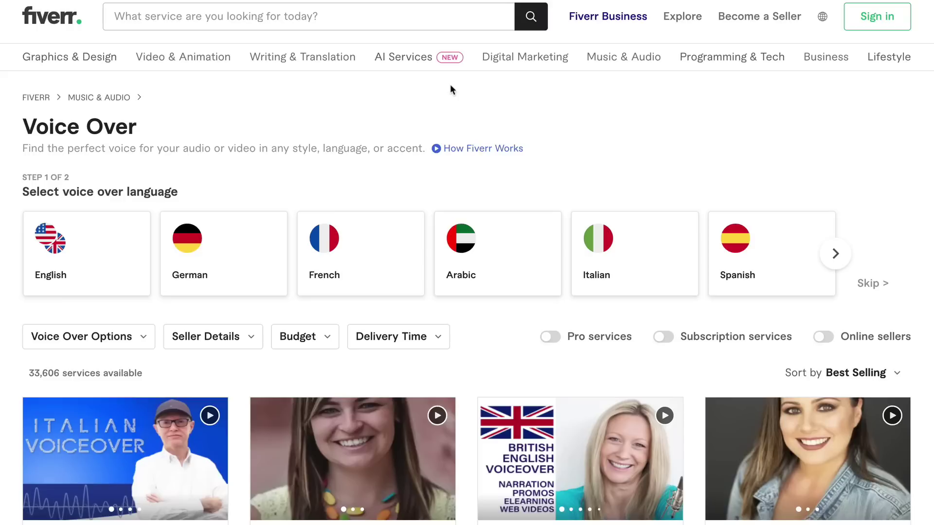
Step: Browse the Fiverr Voice Over gig listings (33,606 services)
scroll(632, 129, down, 3)
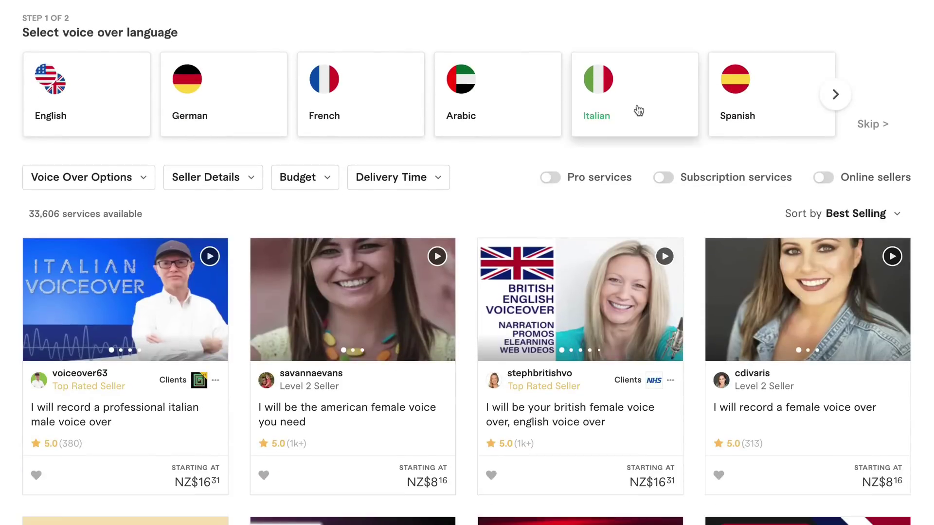
scroll(387, 413, down, 2)
scroll(371, 353, down, 1)
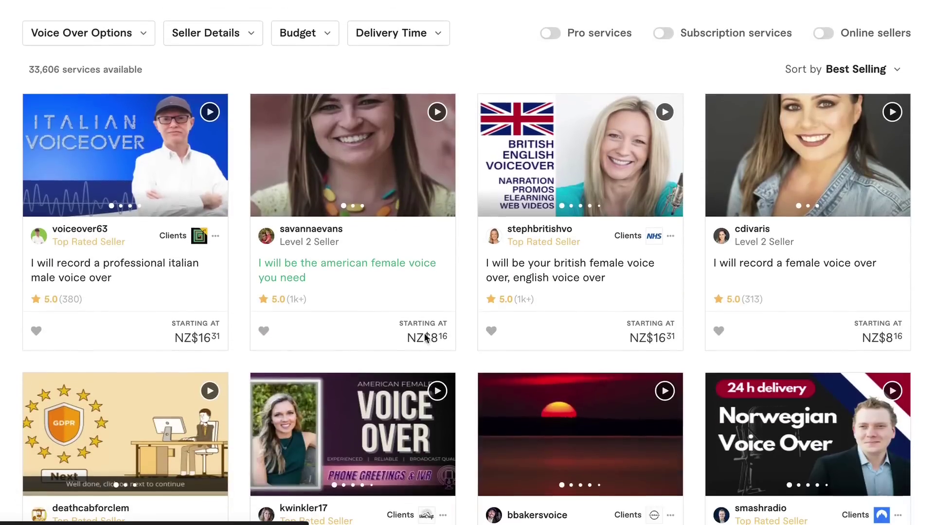
scroll(552, 246, down, 4)
scroll(552, 245, down, 2)
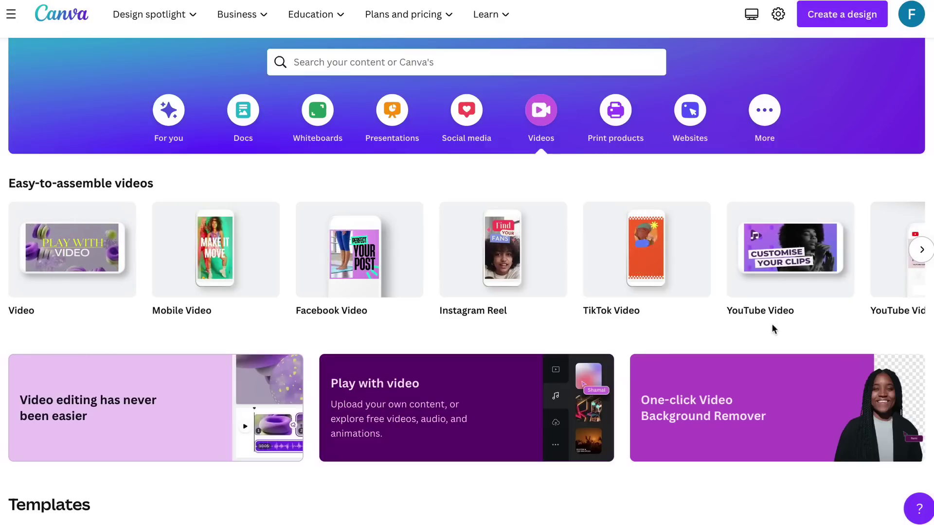
Step: Start a blank YouTube Video design from Canva's Videos page
click(783, 265)
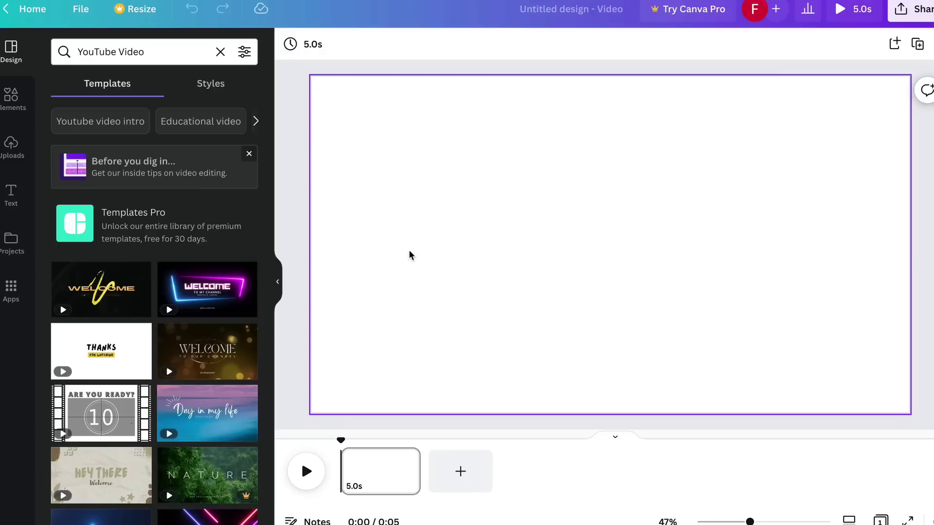
Step: Check uploaded audio, browse stock video clips, and copy 'Kata Noi Beach' from the ChatGPT script
click(7, 155)
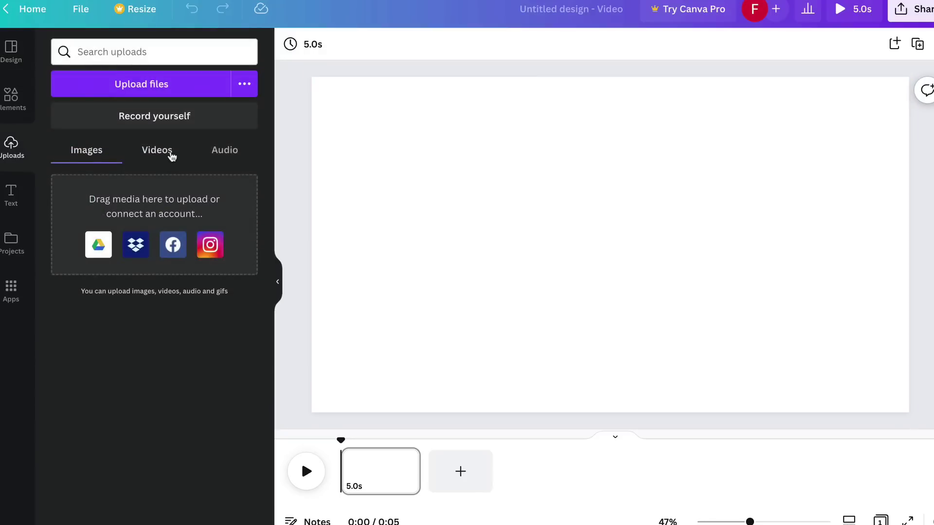
click(223, 151)
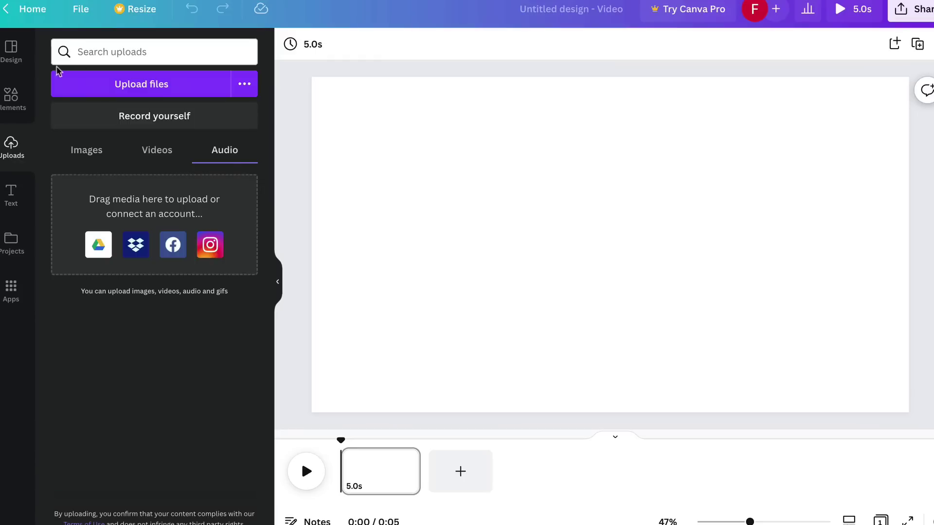
click(11, 98)
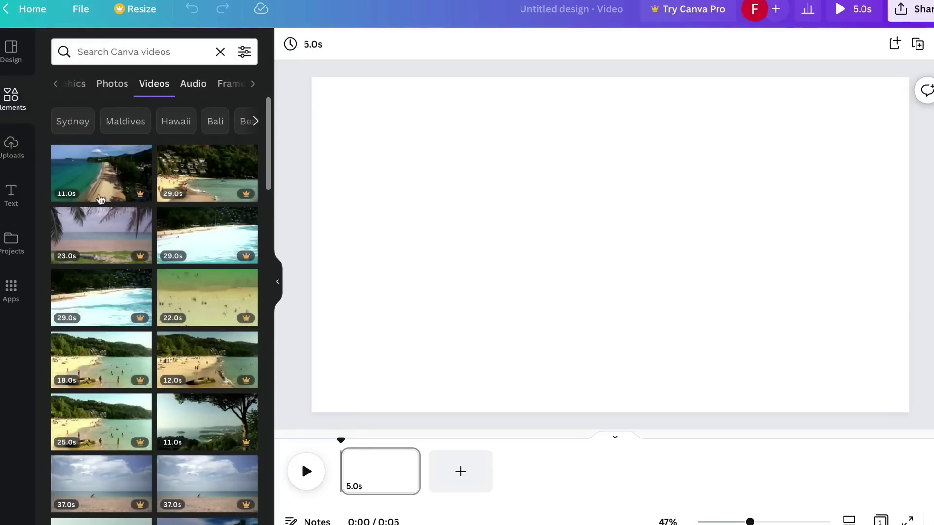
scroll(131, 495, down, 8)
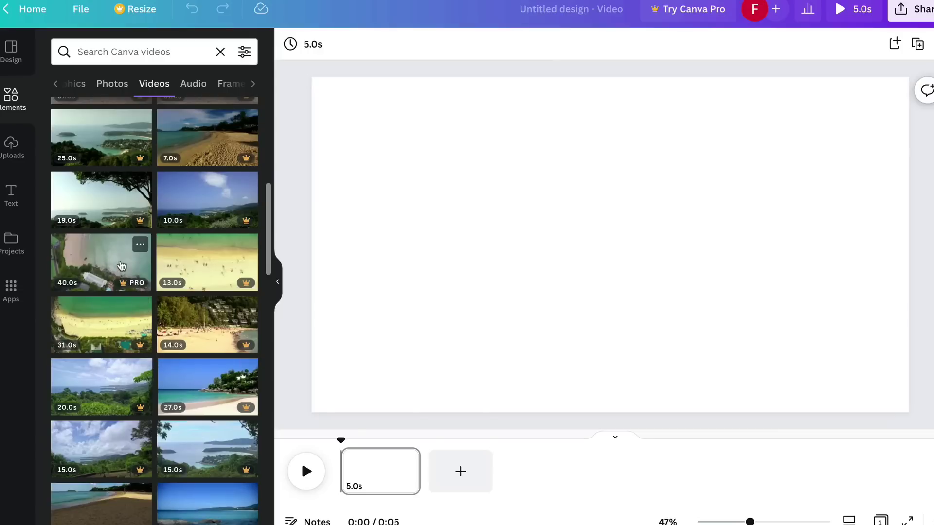
scroll(156, 321, up, 10)
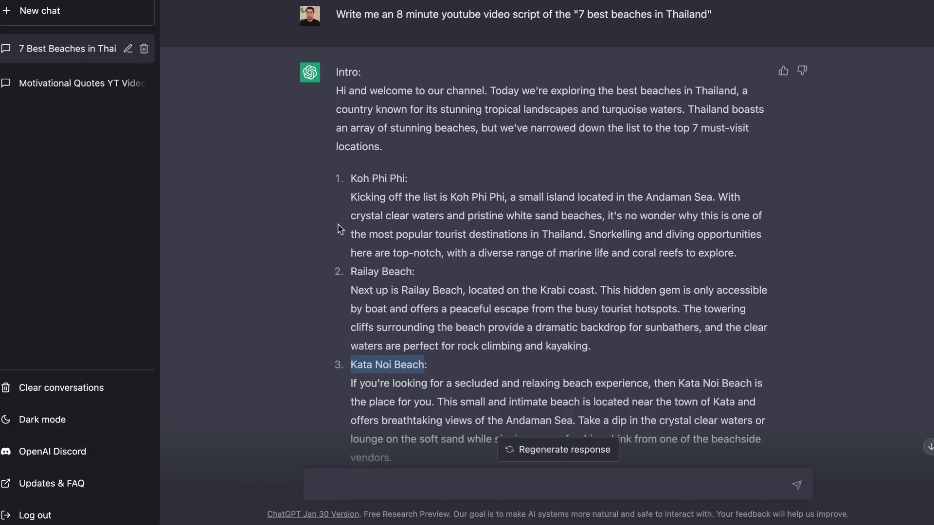
right_click(383, 364)
click(417, 395)
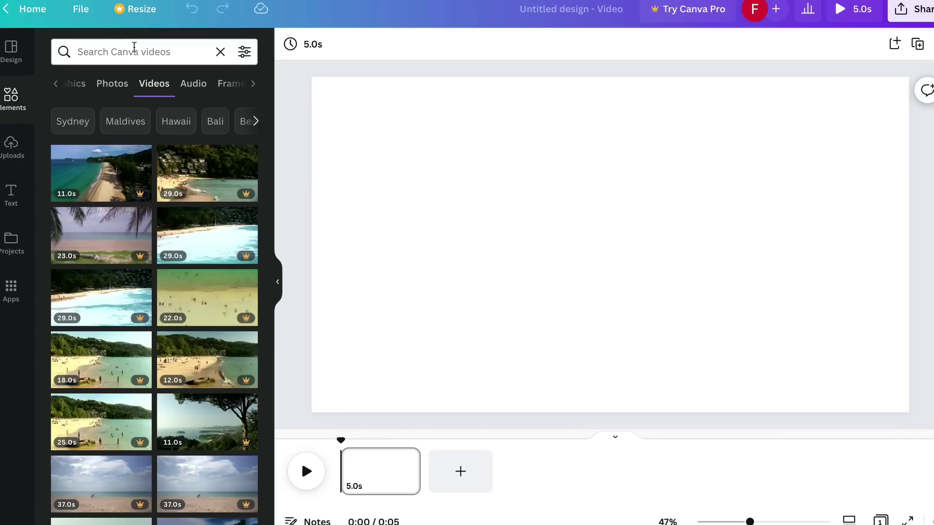
Step: Search Elements for 'Kata Noi Beach' videos and drag the first aerial clip onto the page
click(134, 51)
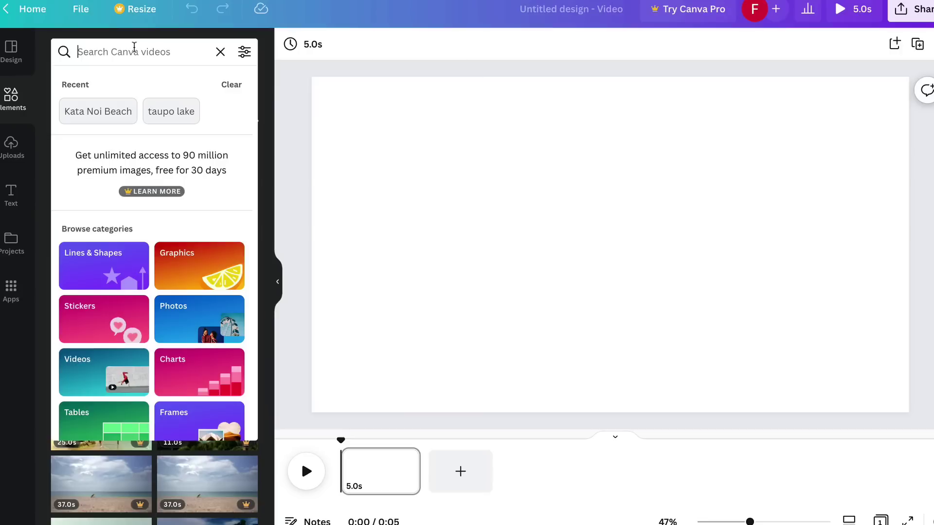
key(ctrl+v)
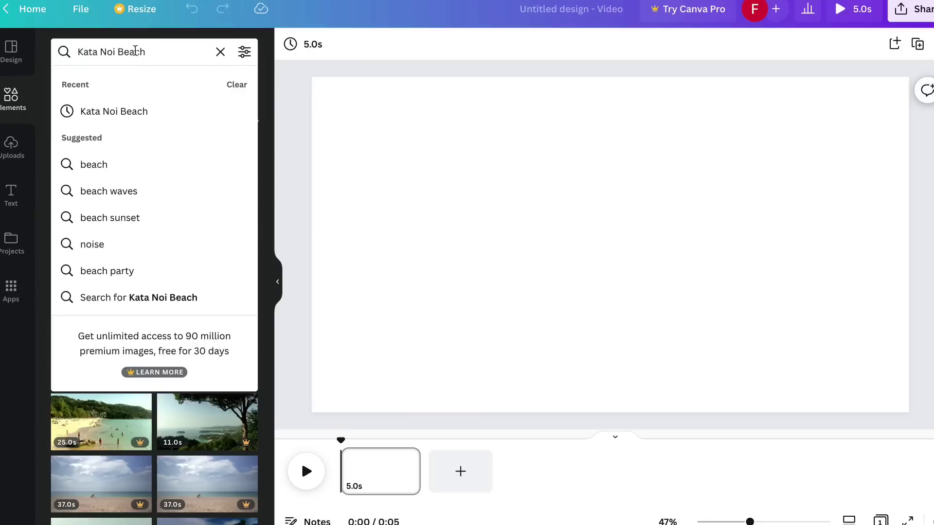
click(175, 297)
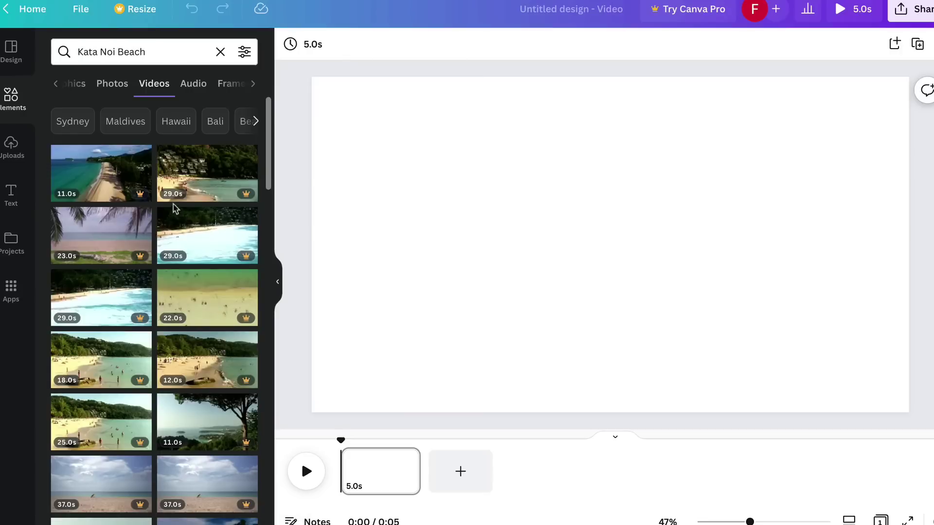
mouse_move(103, 188)
drag(103, 188, 358, 465)
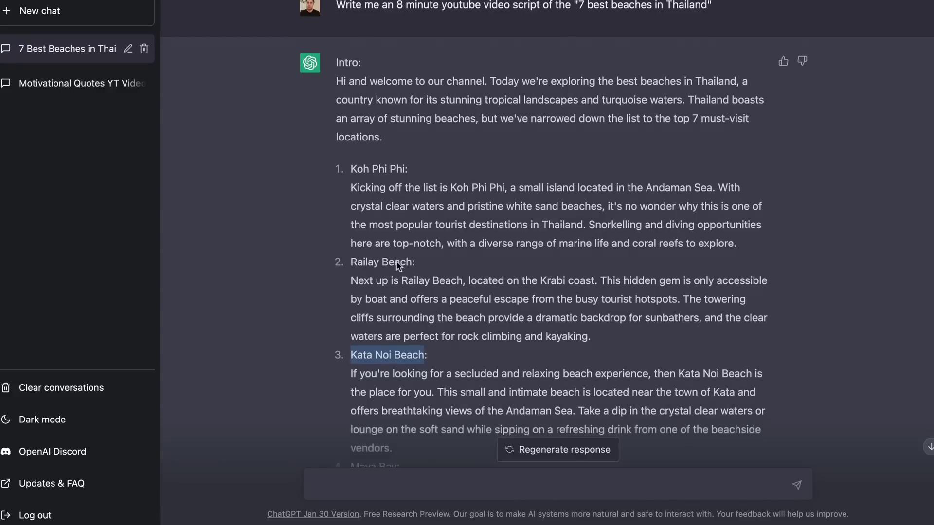
Step: Copy the 'Maya Bay' heading from the ChatGPT beach list
scroll(399, 264, down, 5)
drag(397, 246, 354, 250)
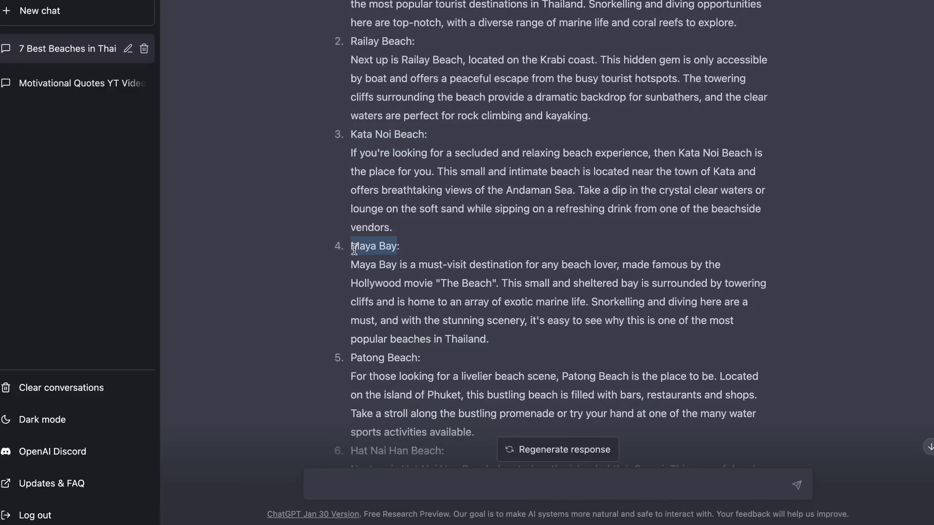
right_click(369, 243)
click(384, 265)
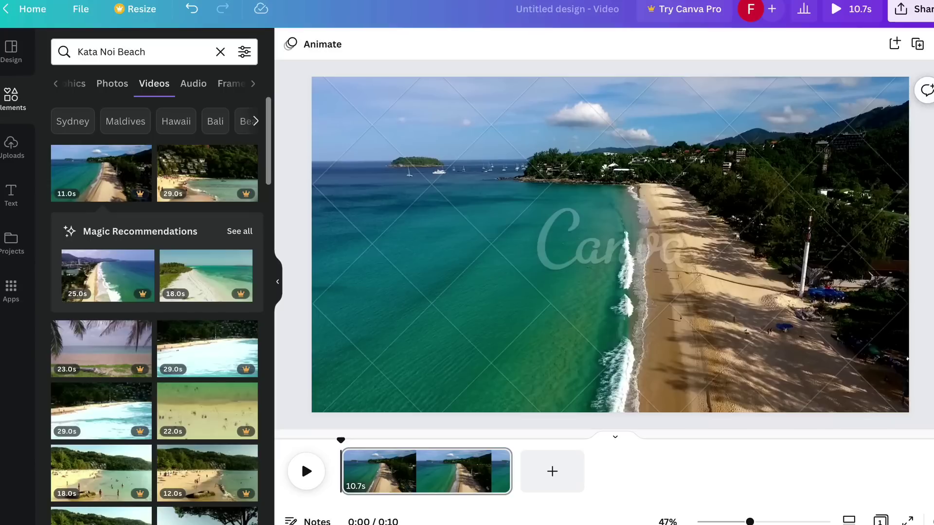
Step: Search 'Maya Bay' videos and add the 21.0s aerial clip as the next page
click(197, 54)
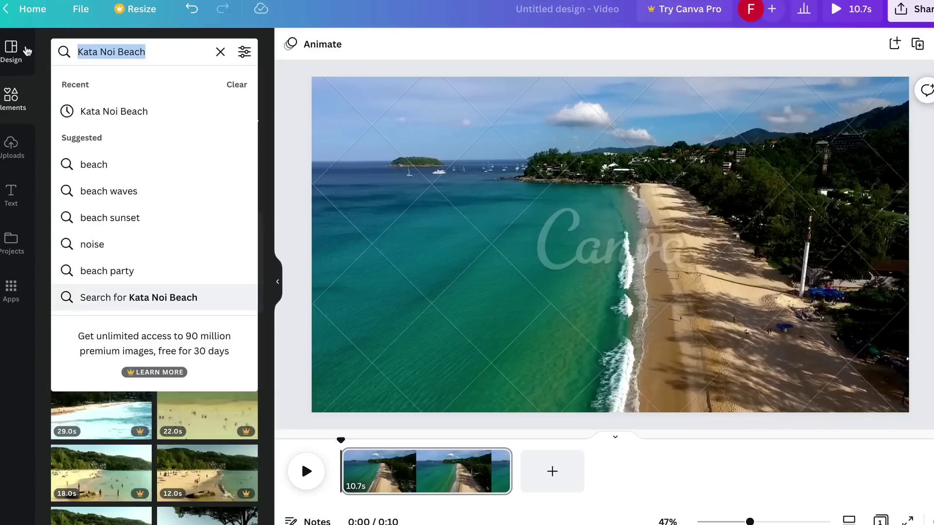
key(ctrl+v)
click(88, 109)
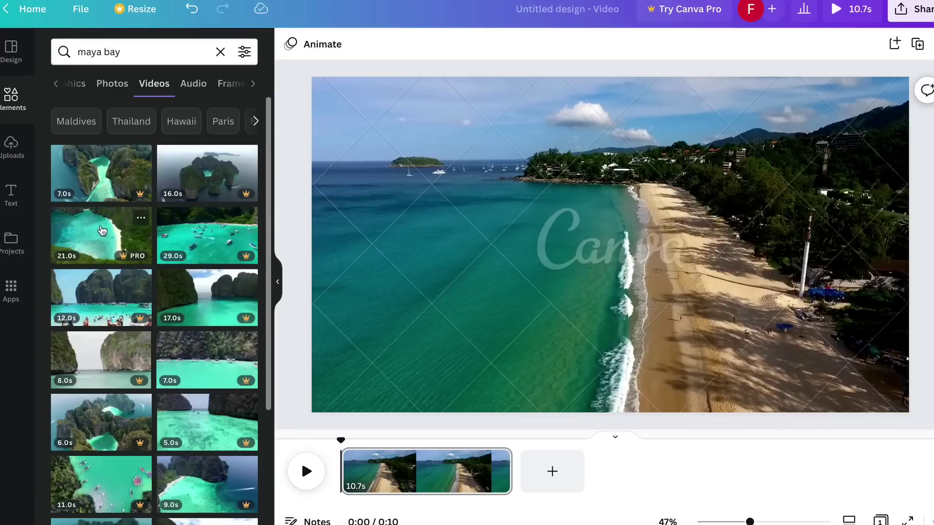
drag(102, 230, 517, 459)
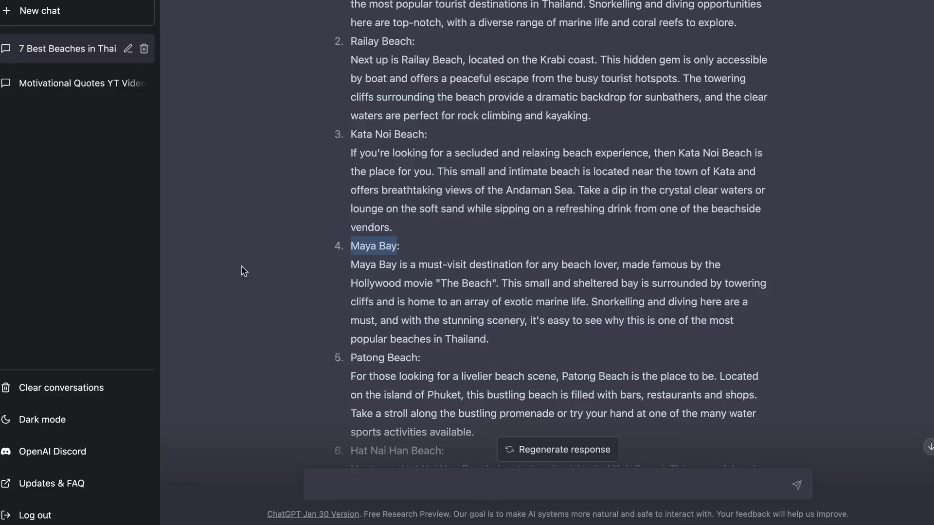
Step: Copy the 'Hat Nai Han Beach' heading from the ChatGPT list
scroll(242, 269, down, 5)
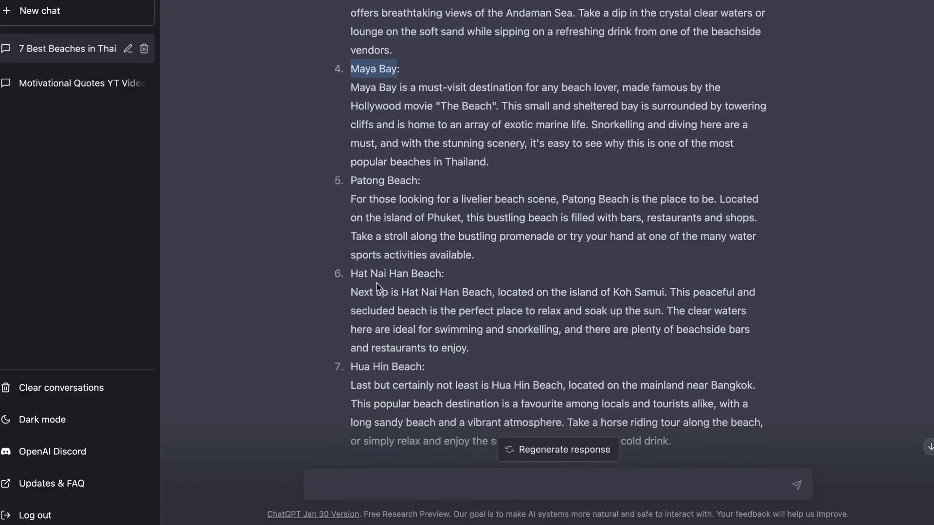
drag(441, 274, 360, 271)
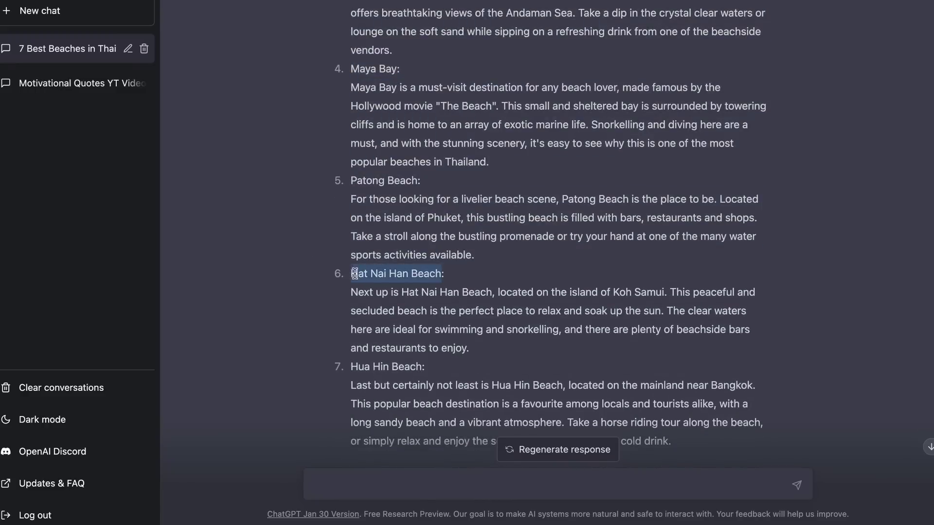
right_click(371, 274)
click(385, 303)
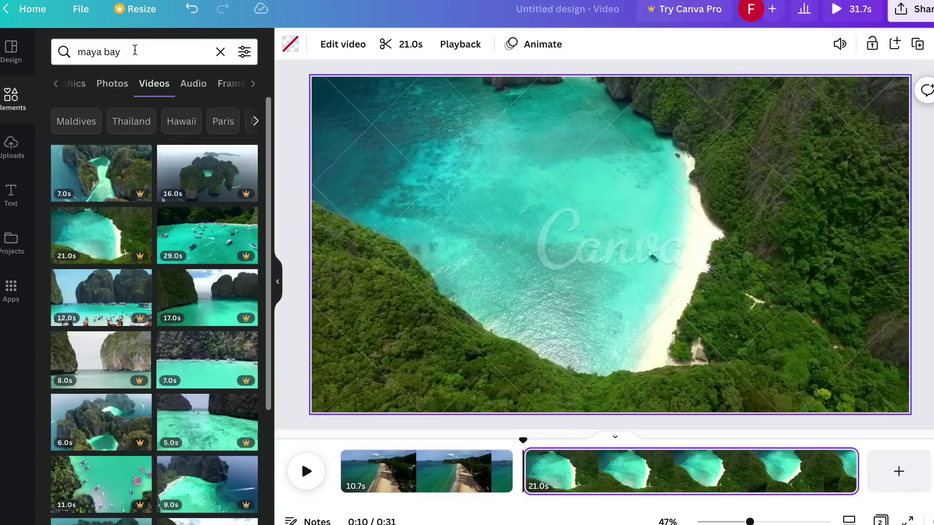
Step: Search 'Hat Nai Han Beach', add the 42.0s clip as page 3, and preview the video
click(133, 50)
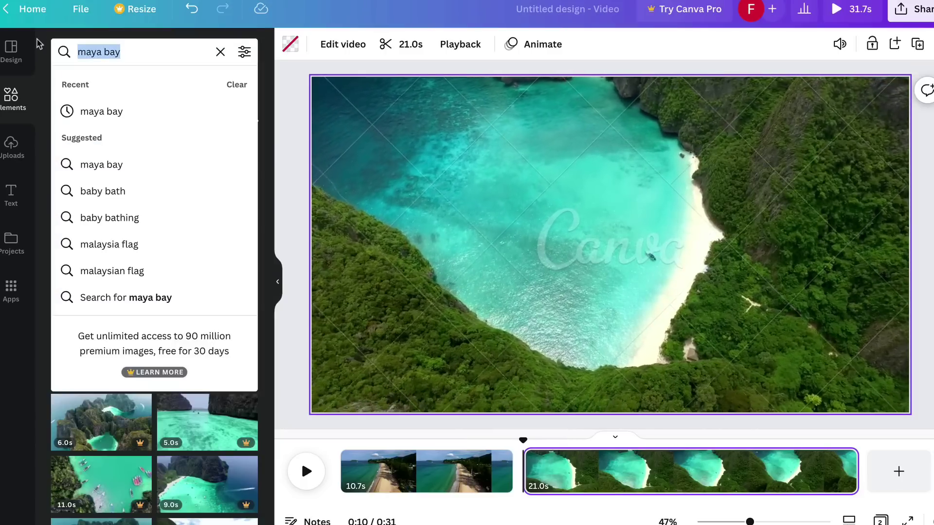
key(ctrl+v)
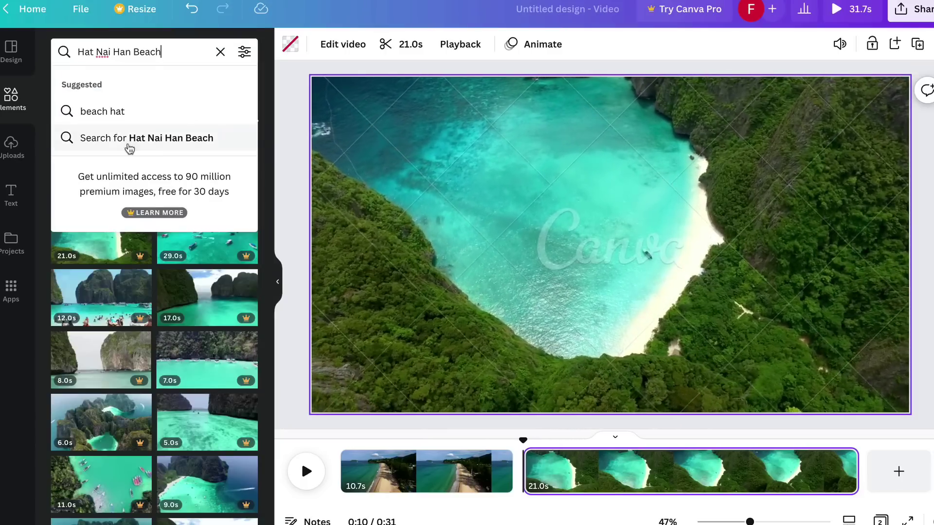
click(129, 146)
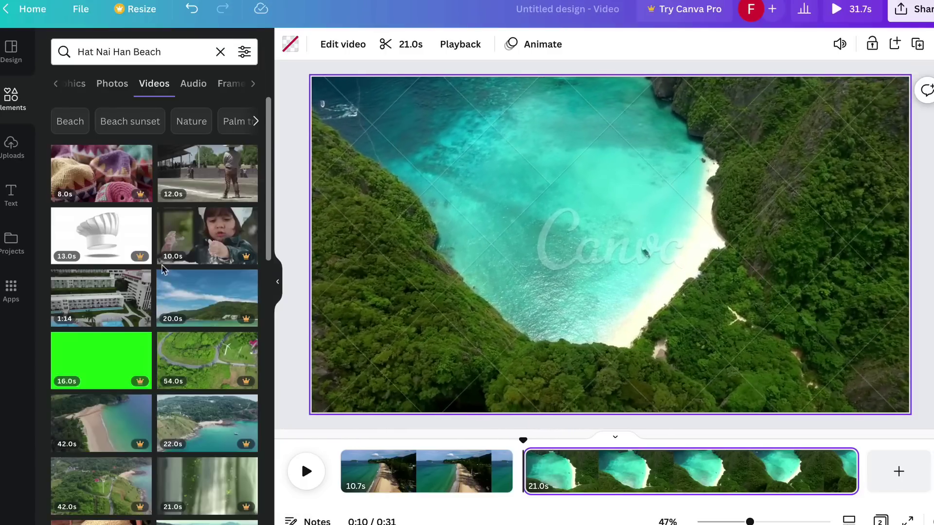
scroll(216, 333, down, 3)
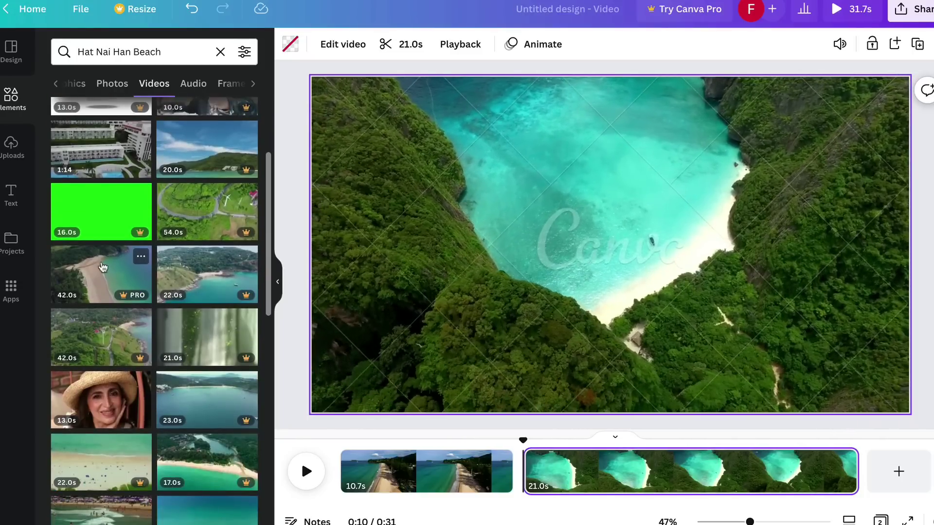
drag(102, 267, 864, 474)
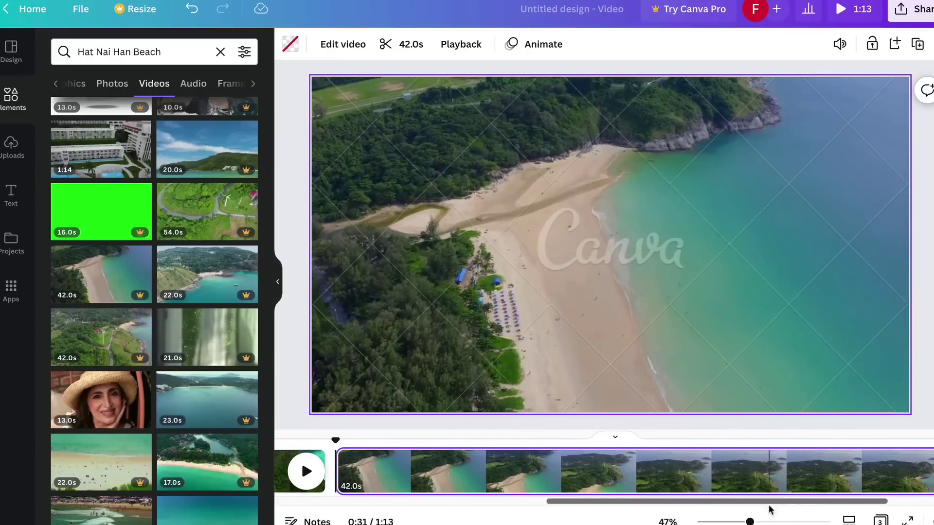
drag(763, 506, 424, 495)
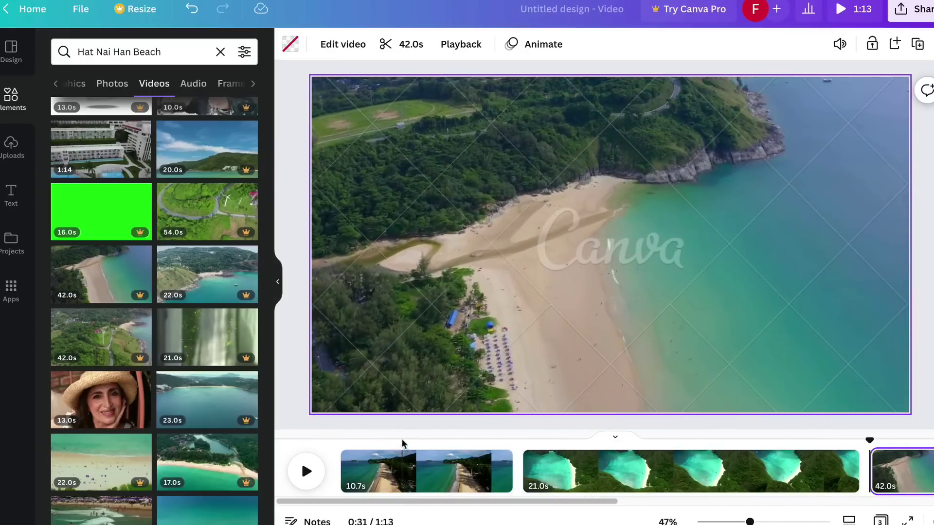
key(space)
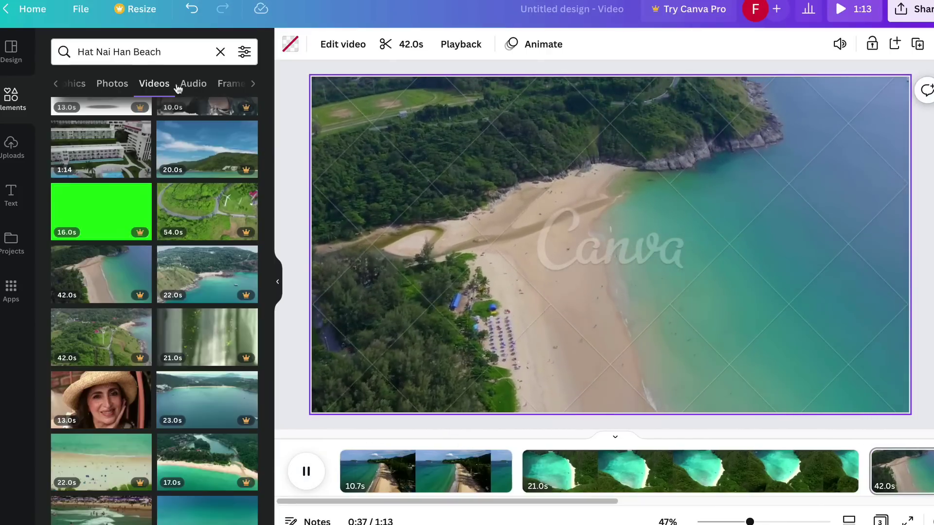
Step: Add the Montevideo audio track as background music, adjust it, and preview playback
click(198, 85)
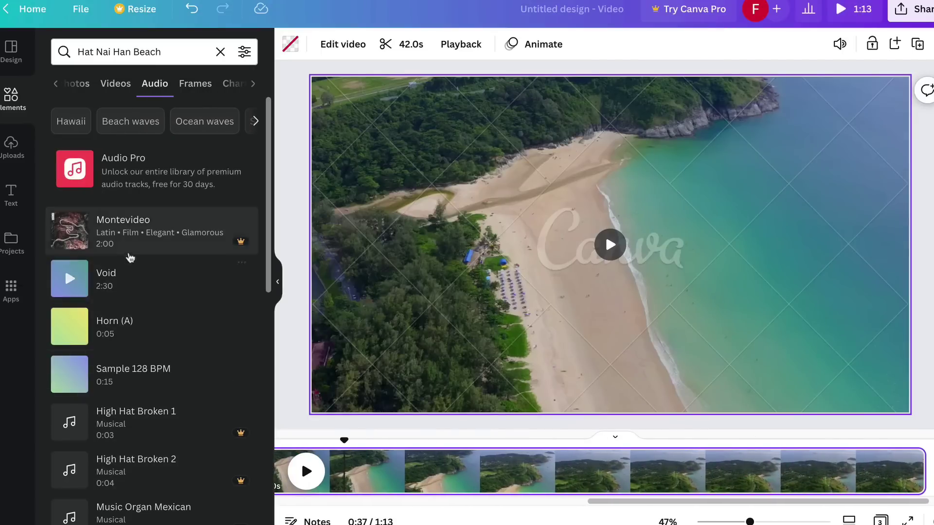
drag(119, 236, 363, 419)
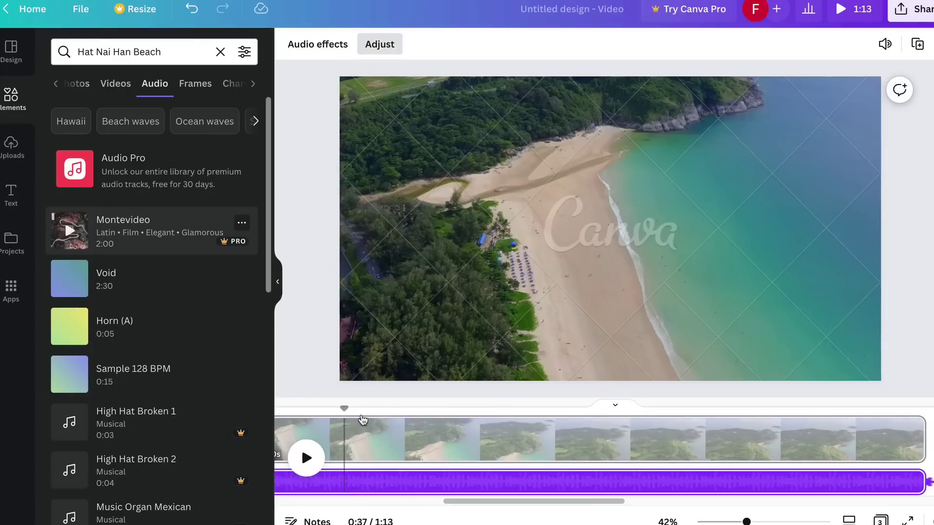
click(308, 458)
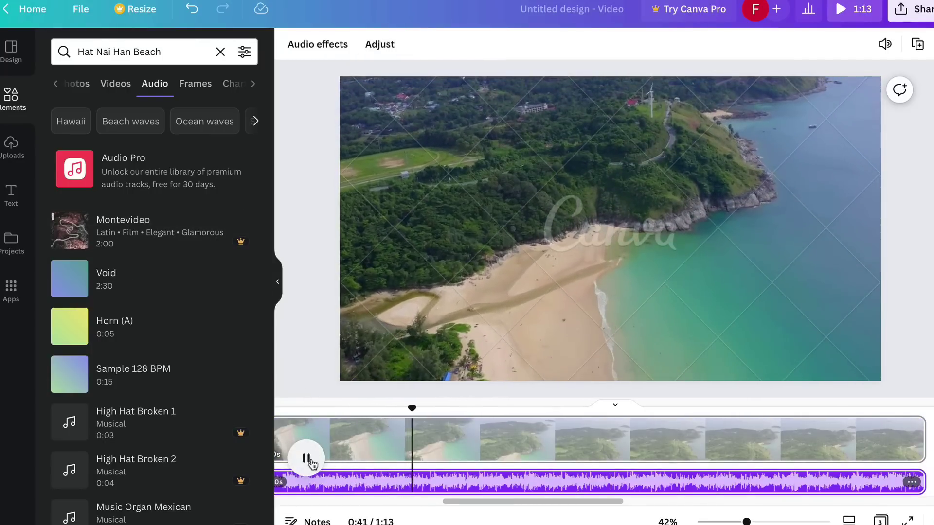
click(307, 458)
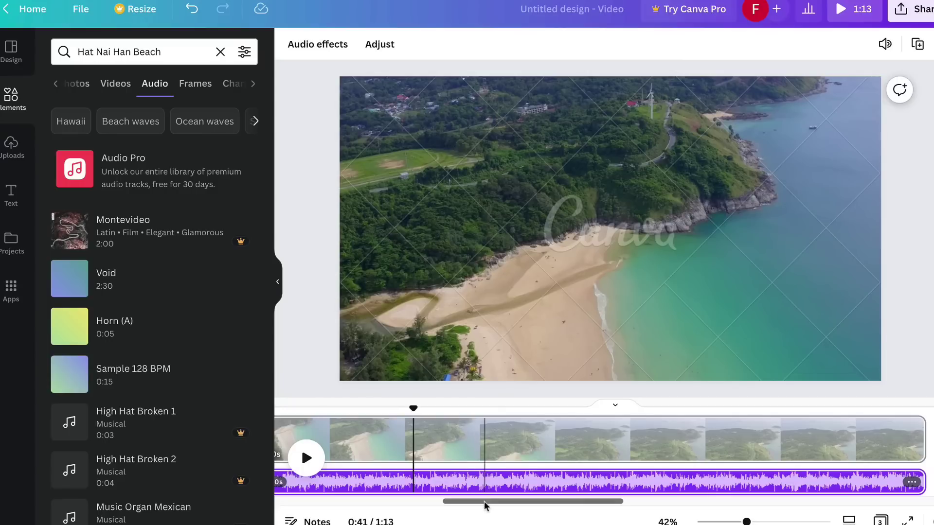
drag(484, 501, 309, 502)
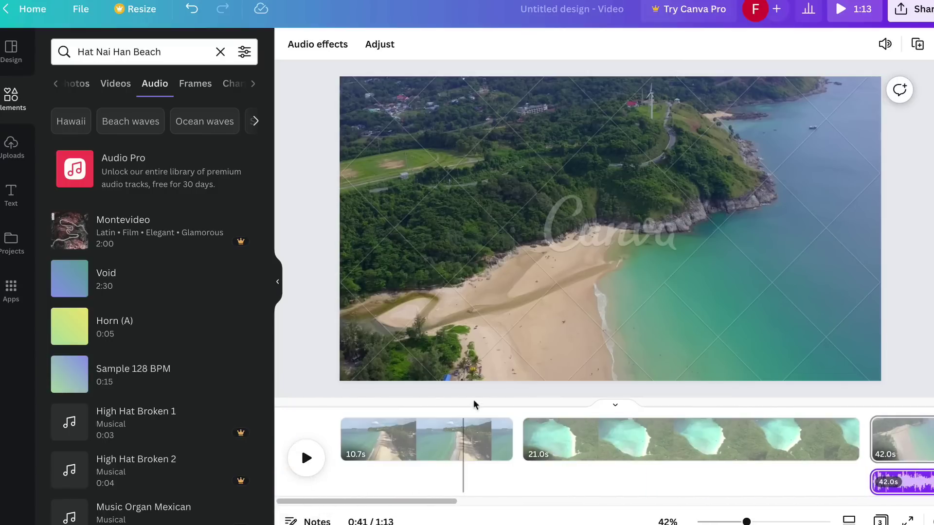
drag(885, 484, 370, 486)
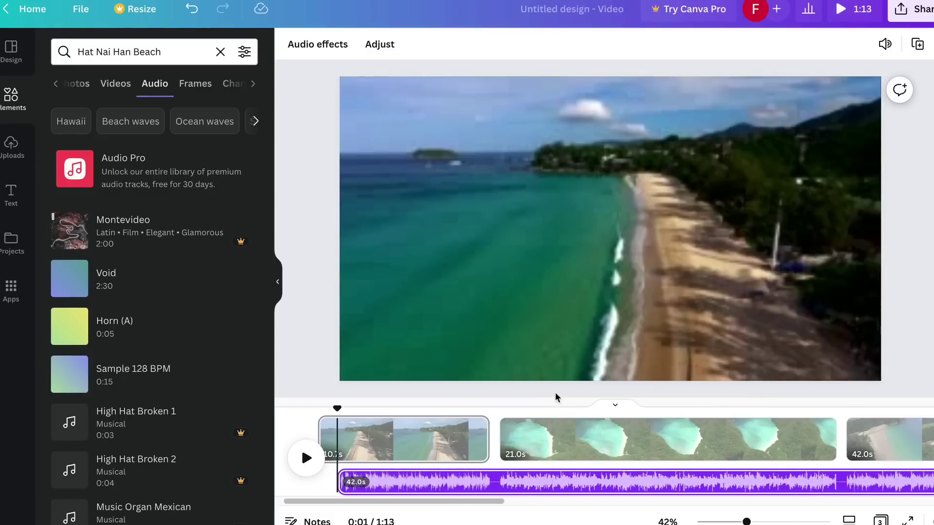
Step: Add the 'welcome little one!' text combination over the Maya Bay clip
click(548, 417)
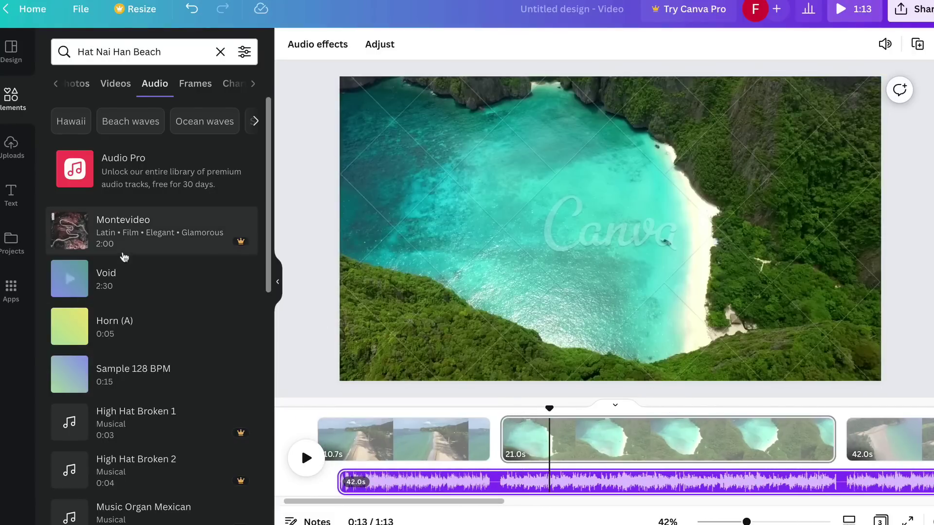
click(21, 199)
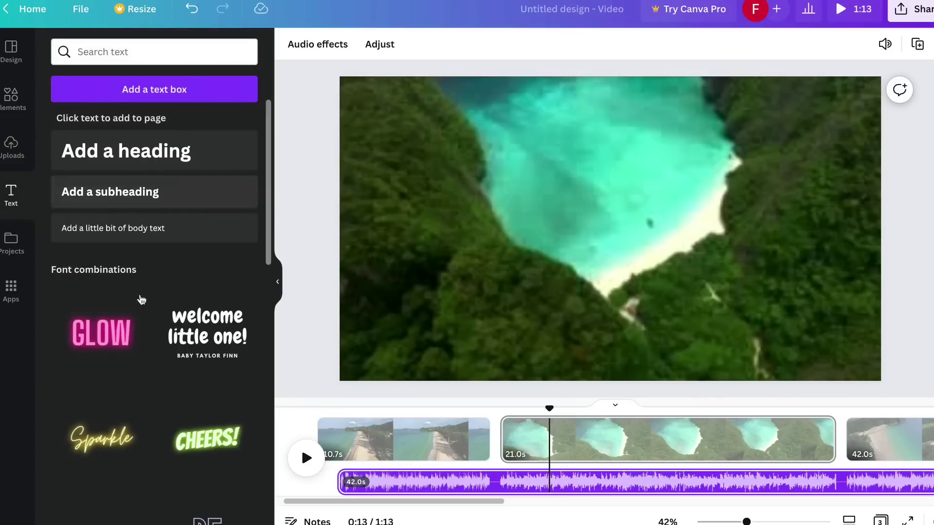
scroll(149, 296, down, 2)
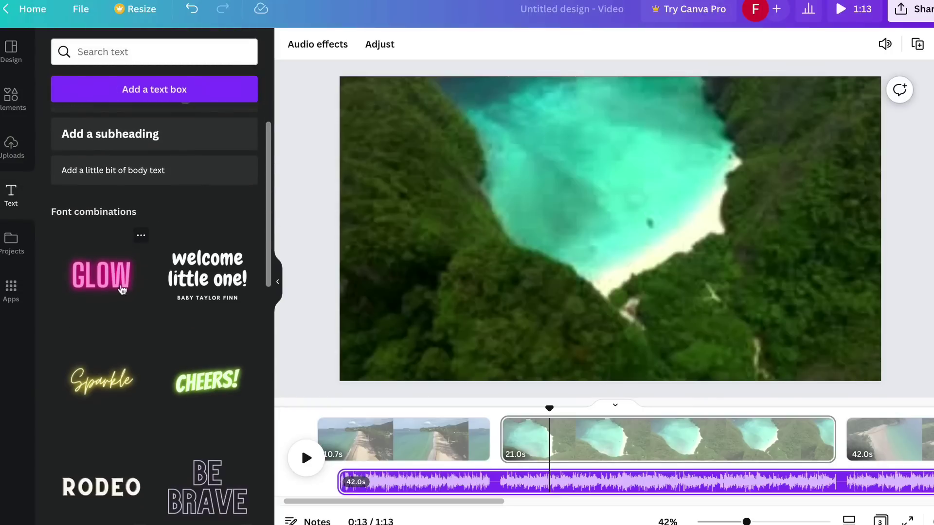
click(199, 272)
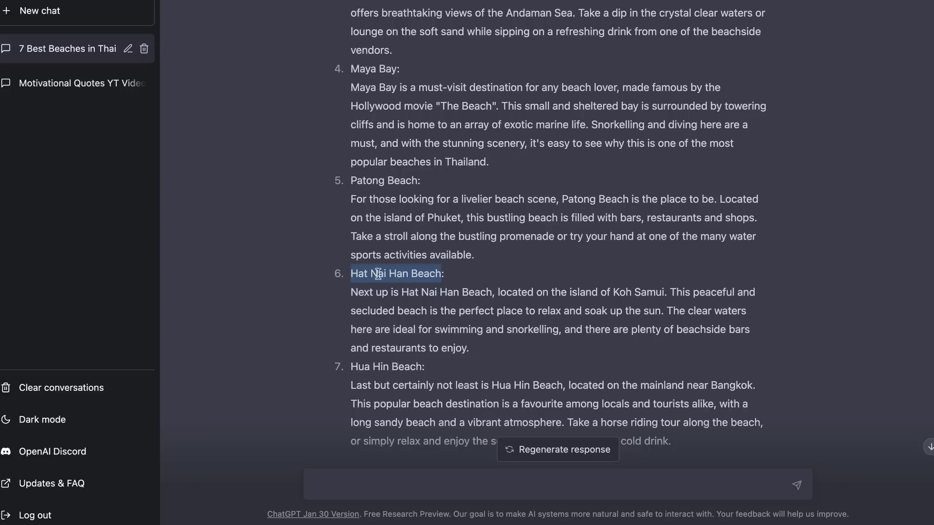
Step: Copy the 'Maya Bay' heading from ChatGPT
scroll(410, 184, up, 2)
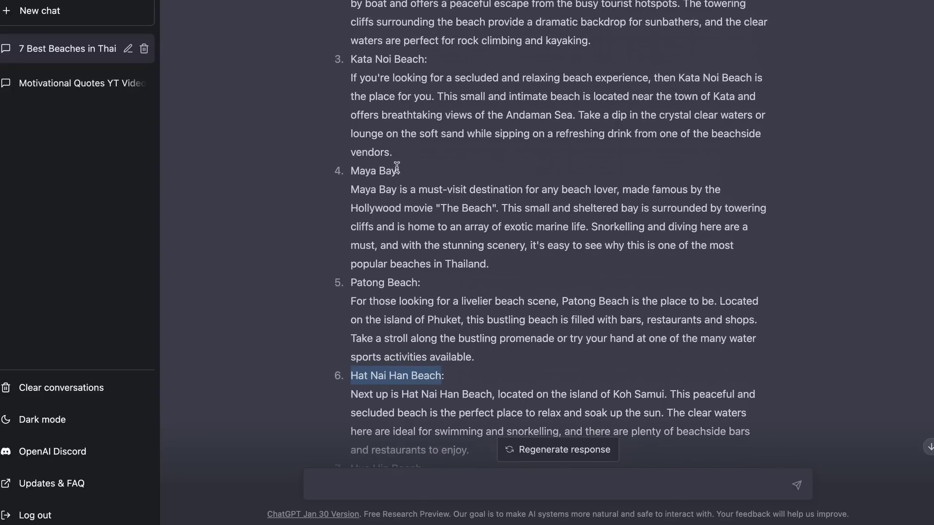
drag(397, 167, 367, 167)
right_click(362, 164)
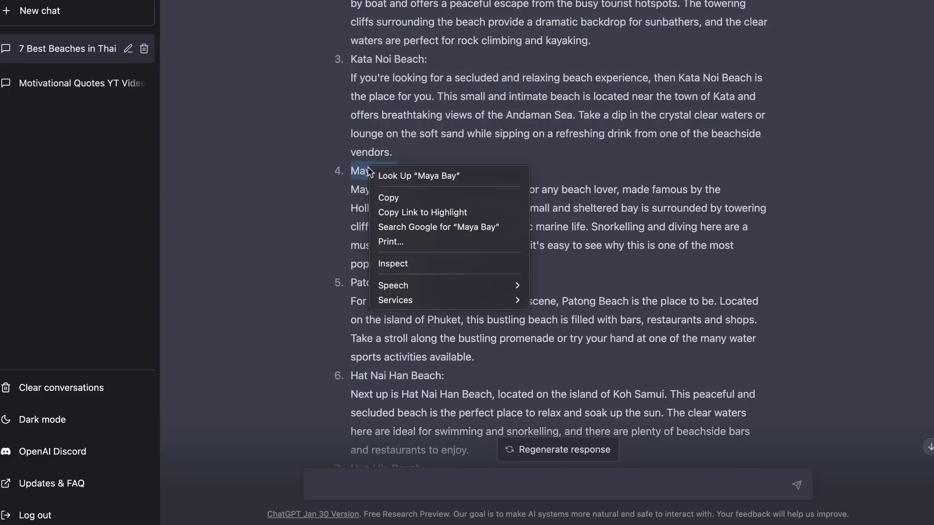
click(390, 199)
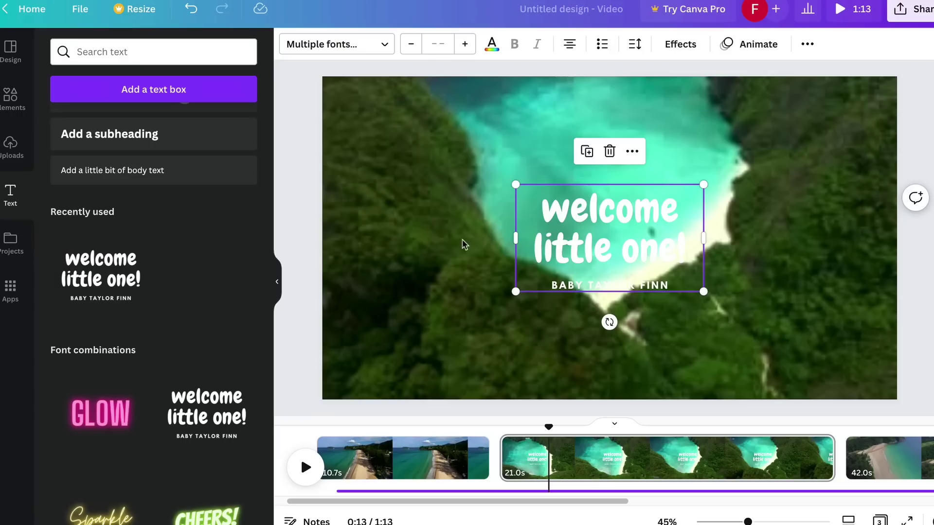
Step: Replace the title with 'Maya Bay' and delete the BABY TAYLOR FINN subheading
click(613, 213)
double_click(598, 210)
key(ctrl+v)
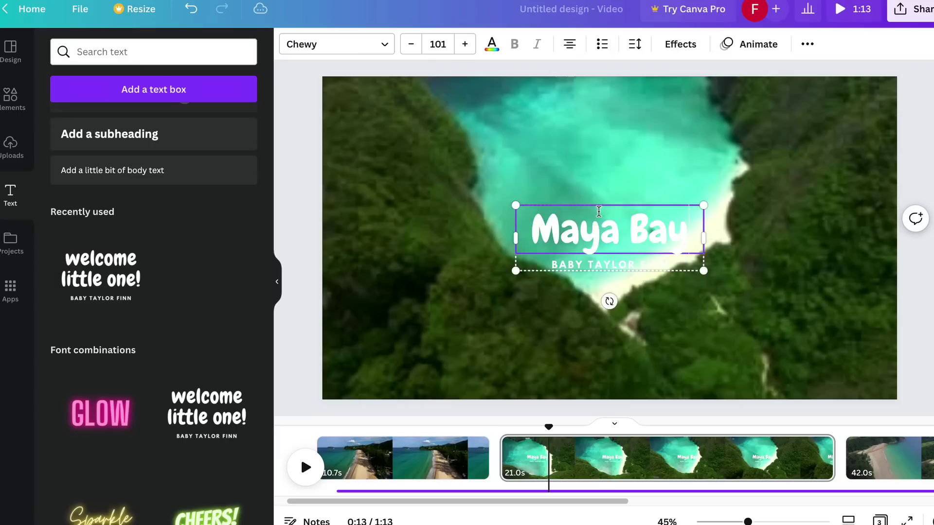
double_click(597, 261)
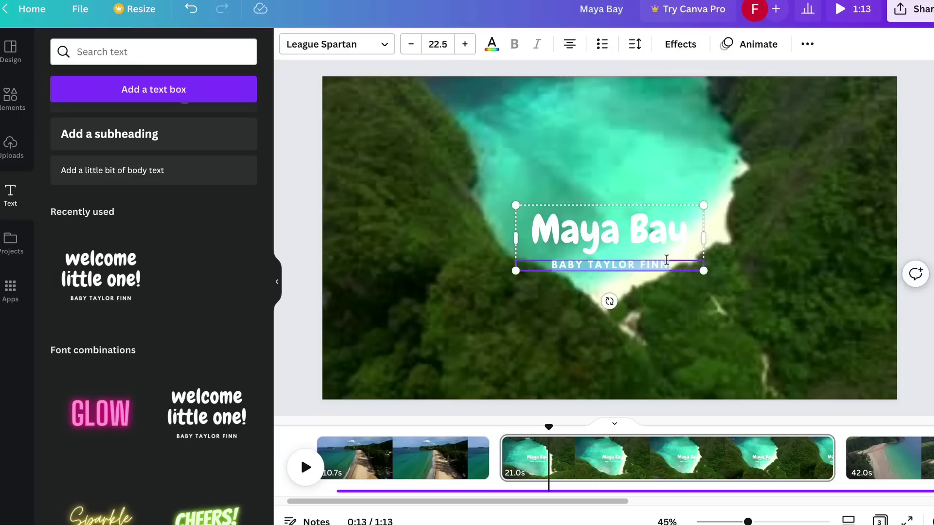
key(BackSpace)
Step: Change the 'Maya Bay' title text colour to red
click(615, 226)
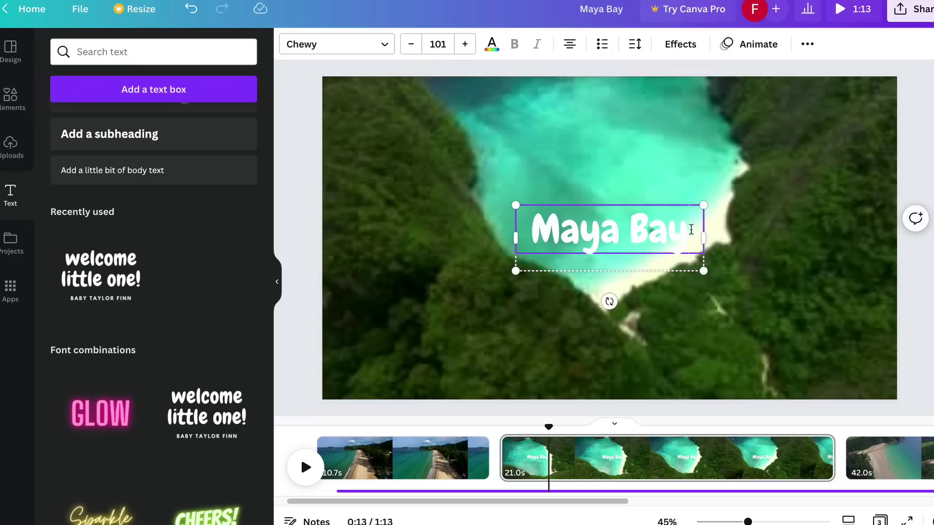
drag(692, 228, 541, 227)
click(492, 49)
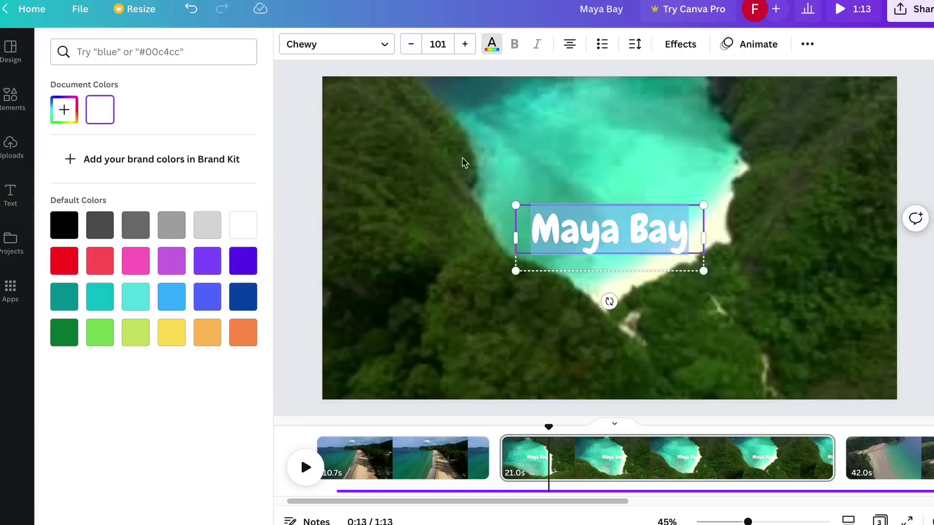
click(64, 261)
key(Escape)
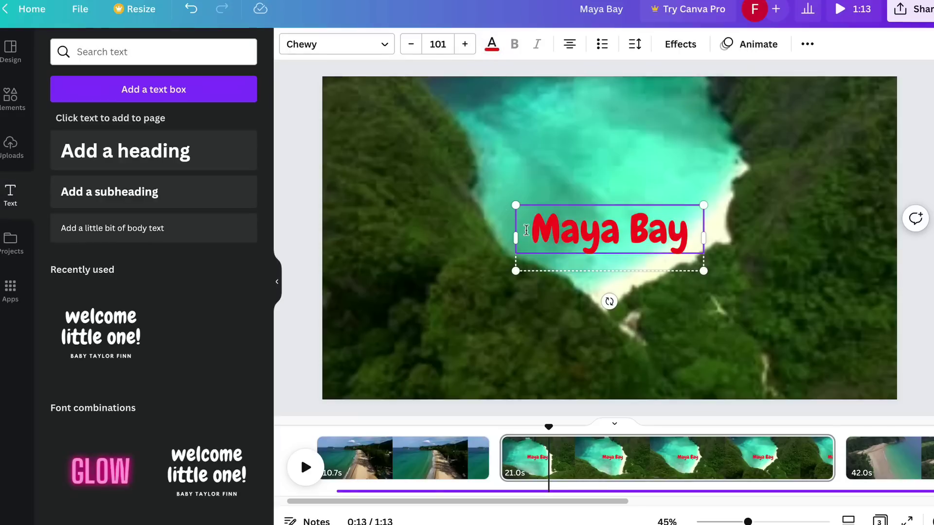
click(482, 138)
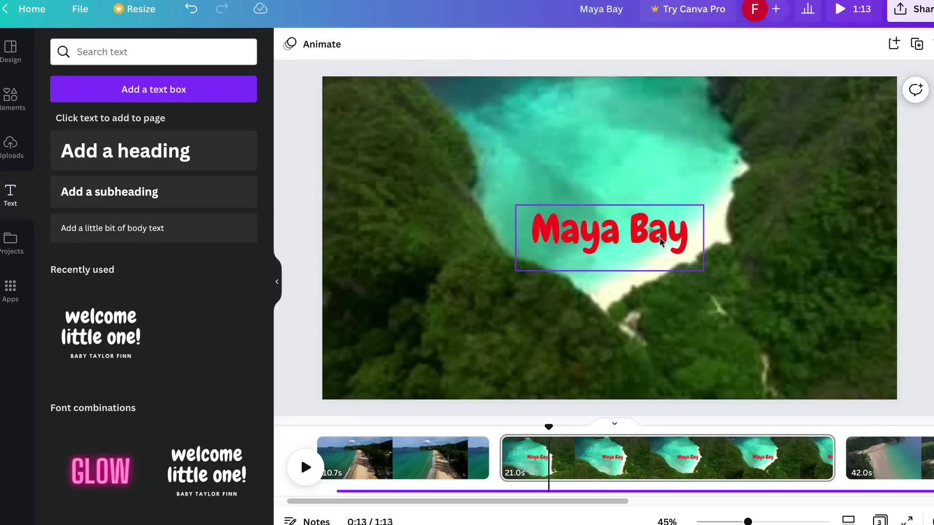
Step: Move the title down to the lower frame and preview the clip
drag(659, 238, 649, 357)
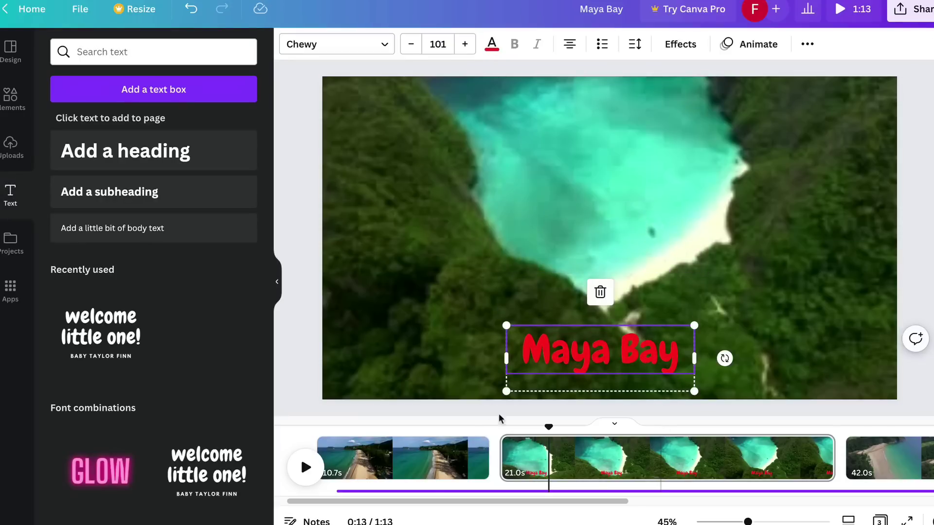
click(306, 468)
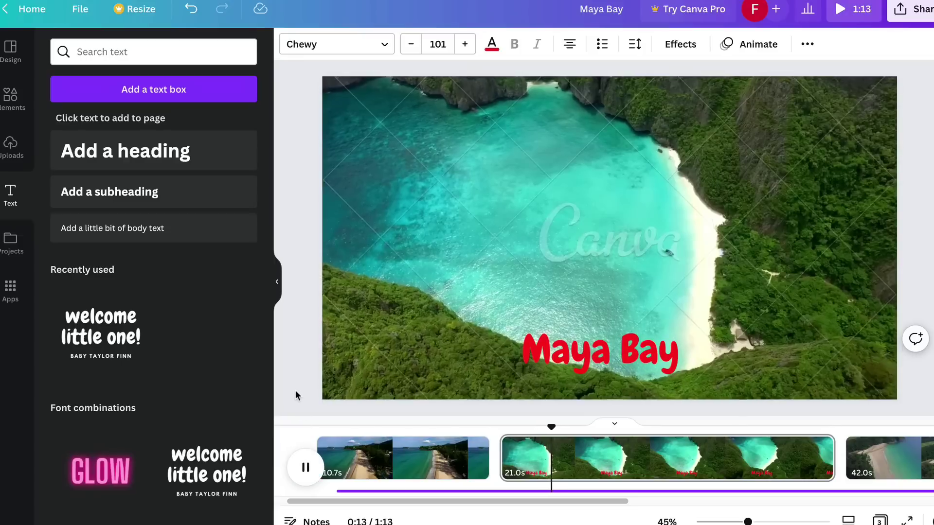
click(303, 469)
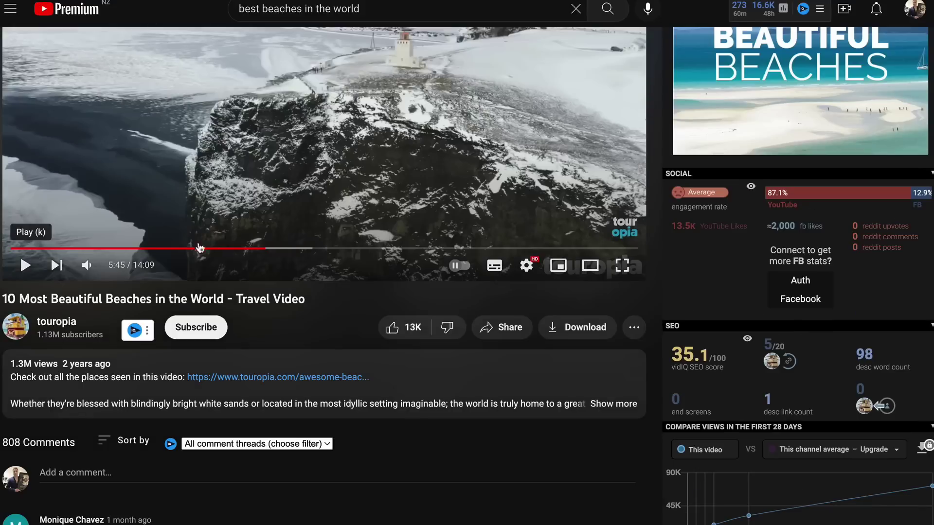
Step: Replay the YouTube beach video from the start, skip ahead, and pause at 1:32
drag(17, 248, 12, 249)
scroll(213, 200, up, 3)
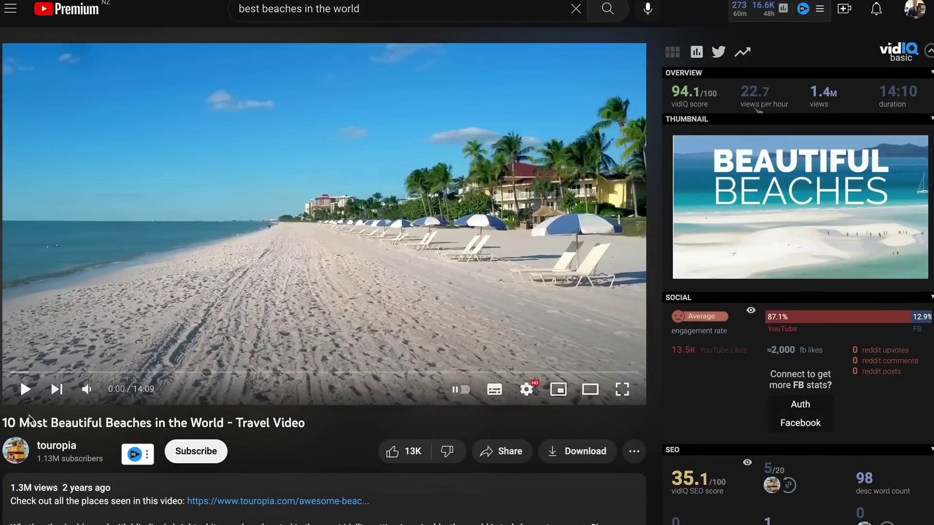
click(26, 391)
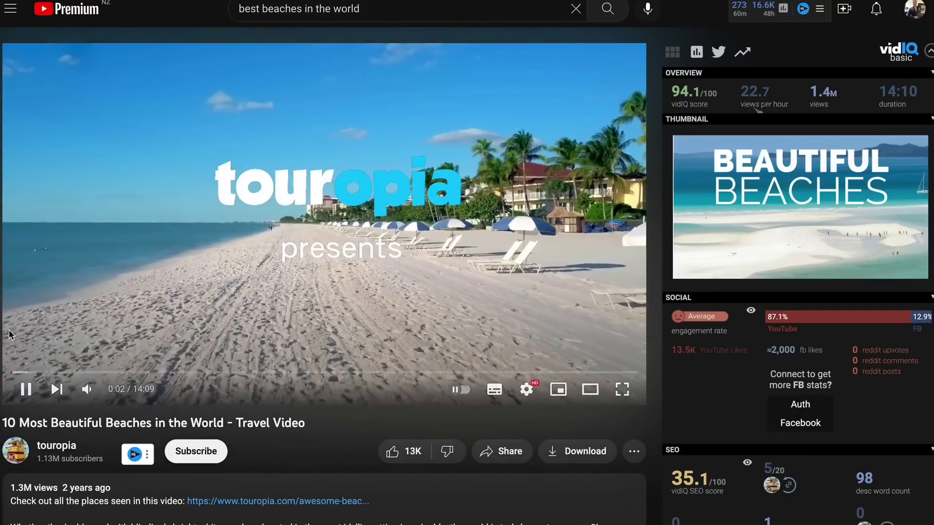
click(76, 372)
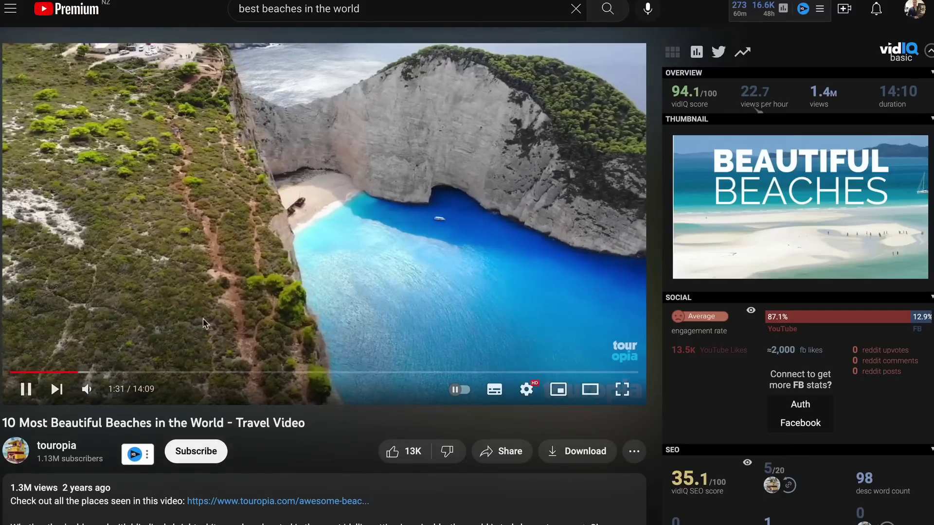
click(27, 389)
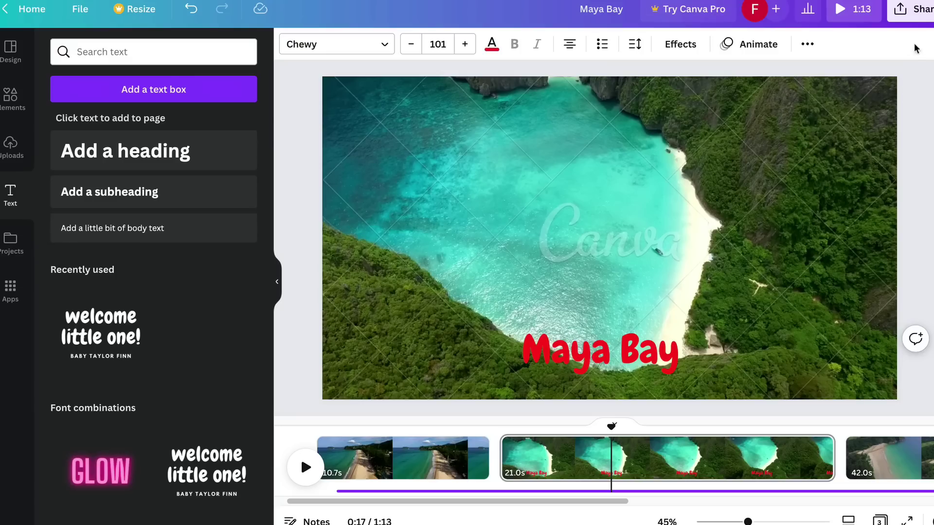
Step: Review the MP4 download settings under Share, then close the panel
click(929, 15)
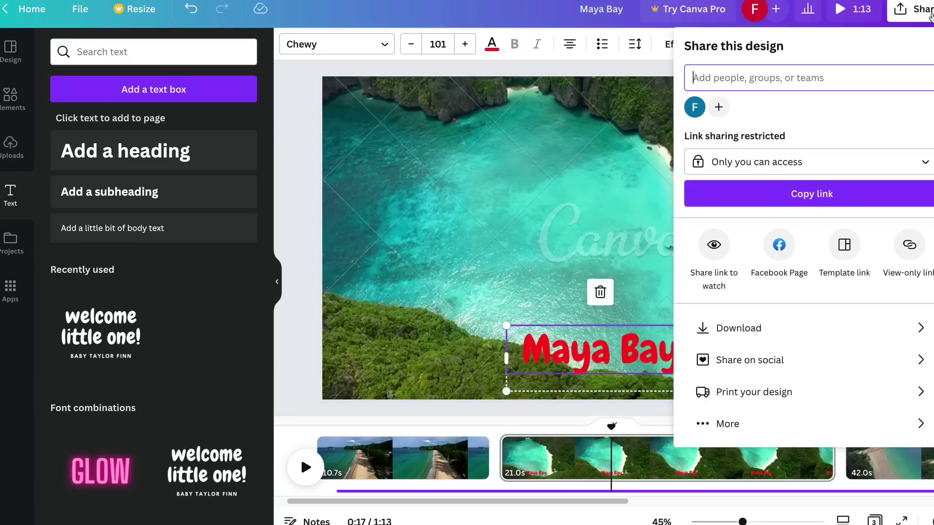
click(766, 329)
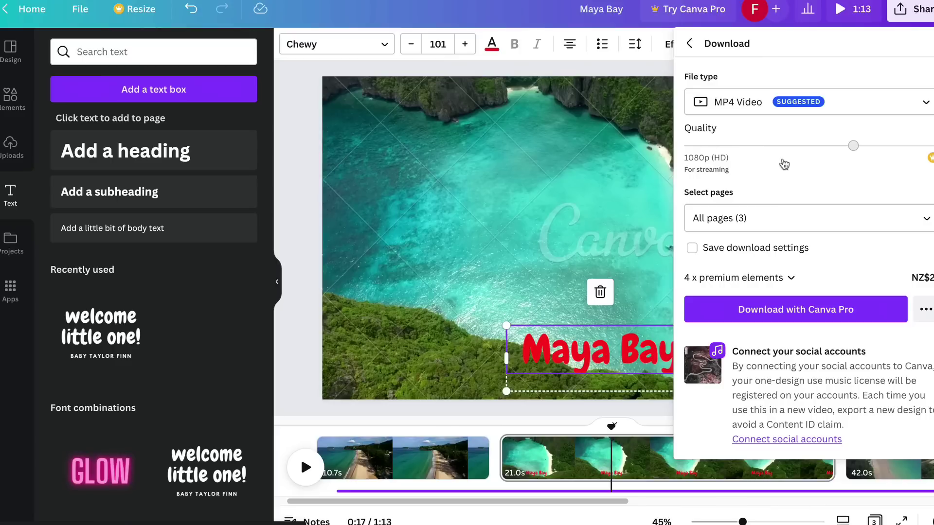
click(298, 154)
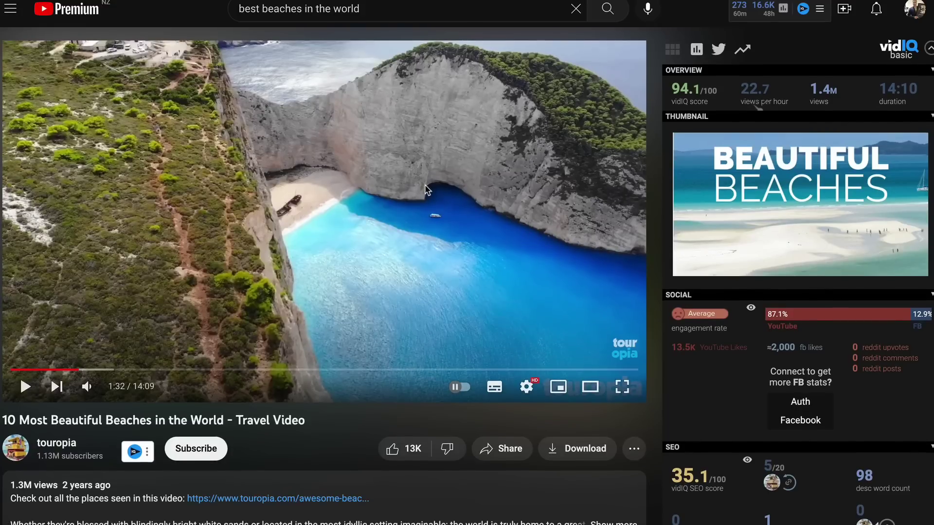
Step: Expand the YouTube video's description and read its paragraph and key moments list
scroll(424, 185, down, 3)
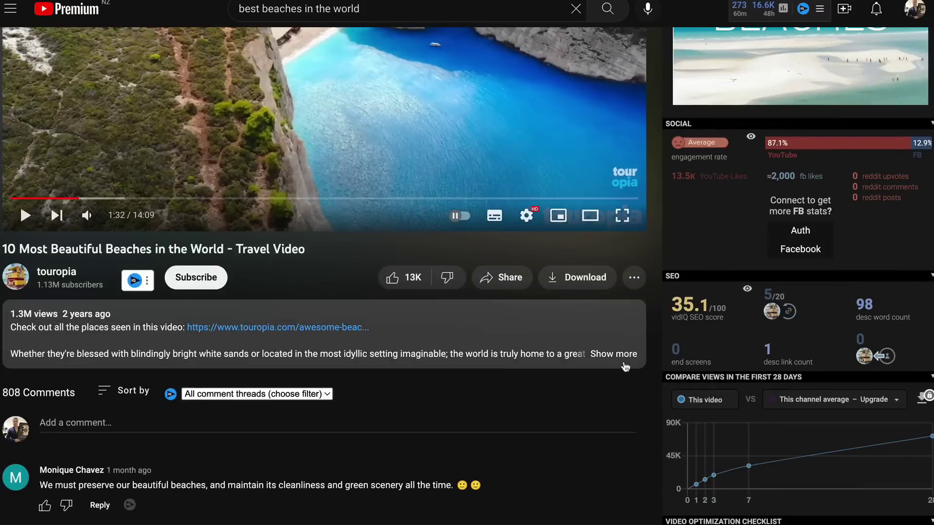
click(625, 366)
scroll(486, 292, down, 1)
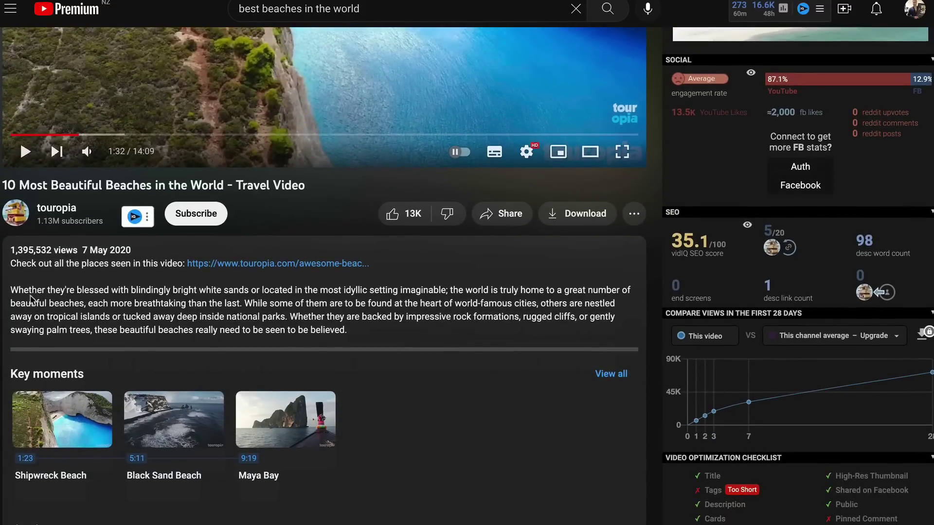
drag(45, 295, 17, 287)
scroll(590, 210, down, 10)
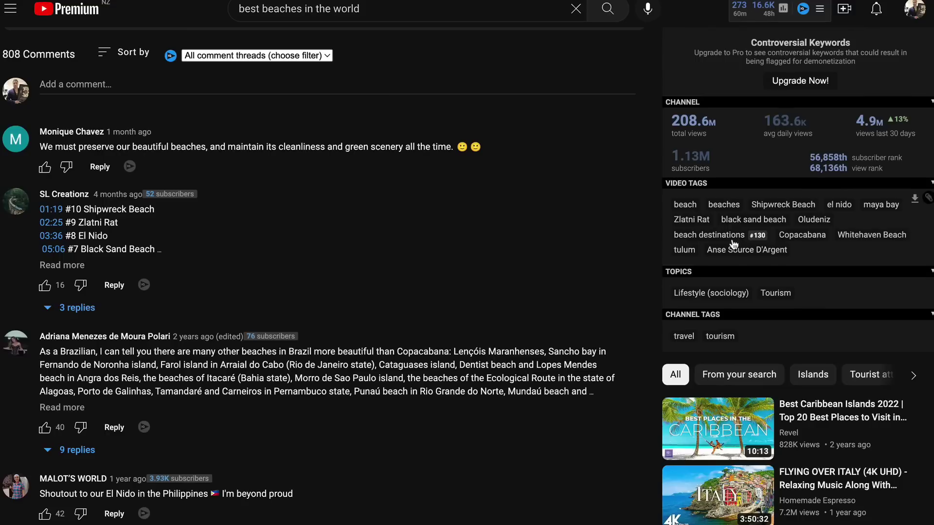
scroll(734, 244, up, 8)
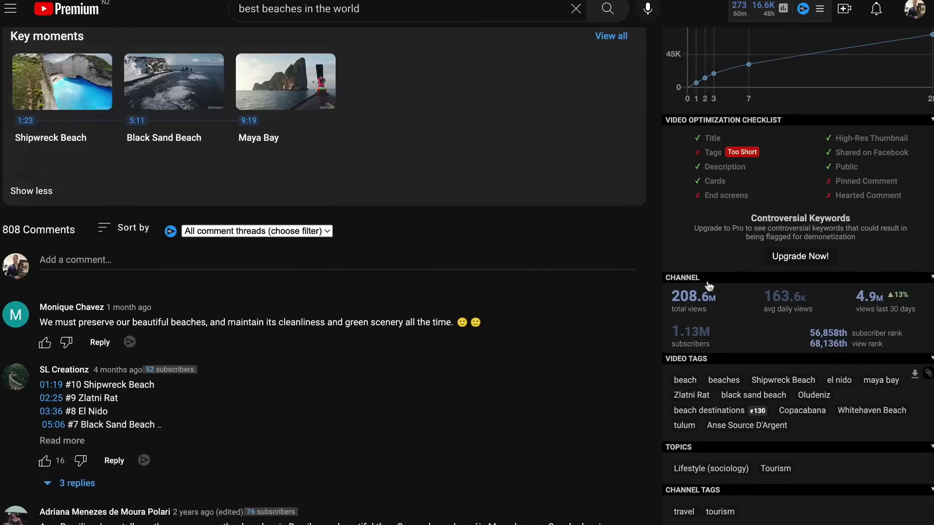
scroll(611, 401, up, 5)
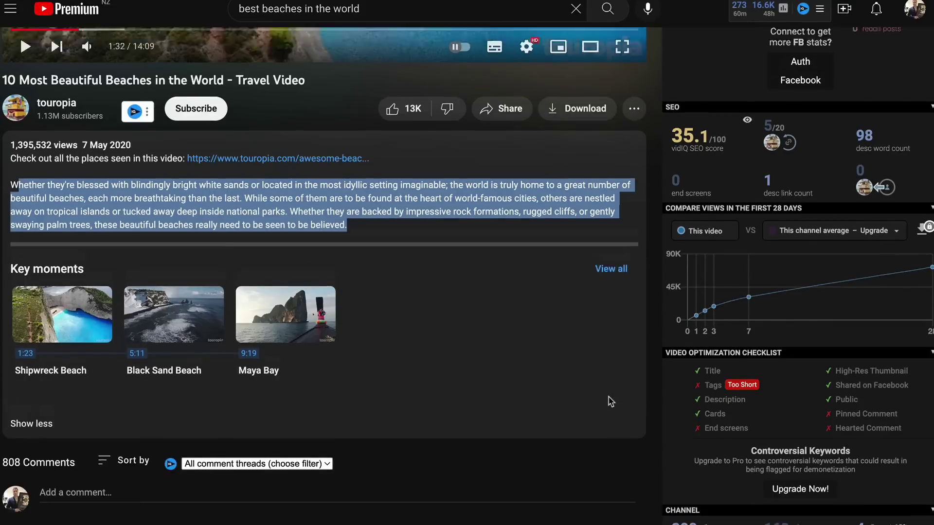
click(656, 188)
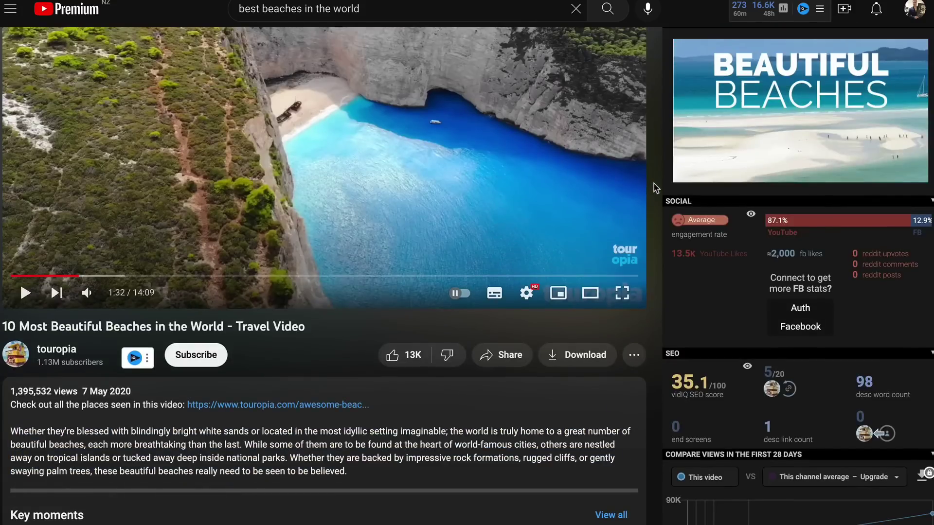